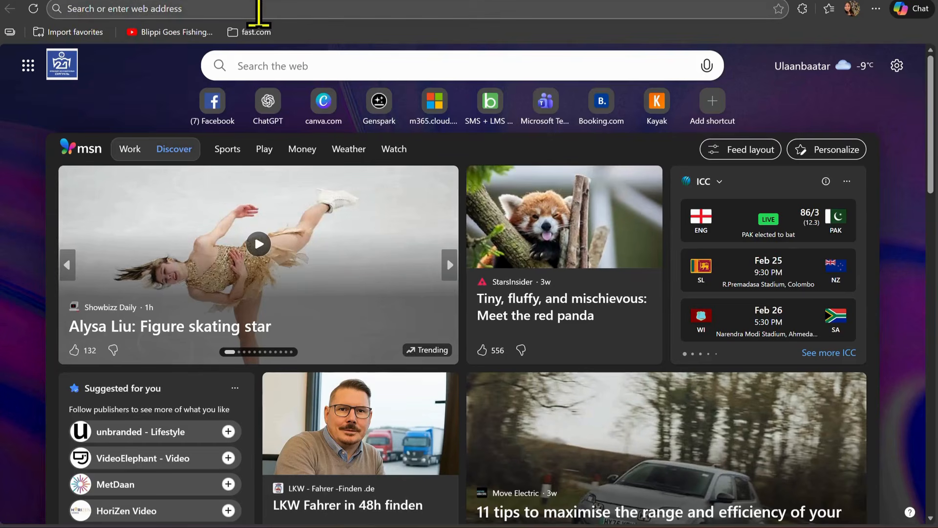
Go to canva.com in Microsoft Edge's address bar.
left_click(259, 9)
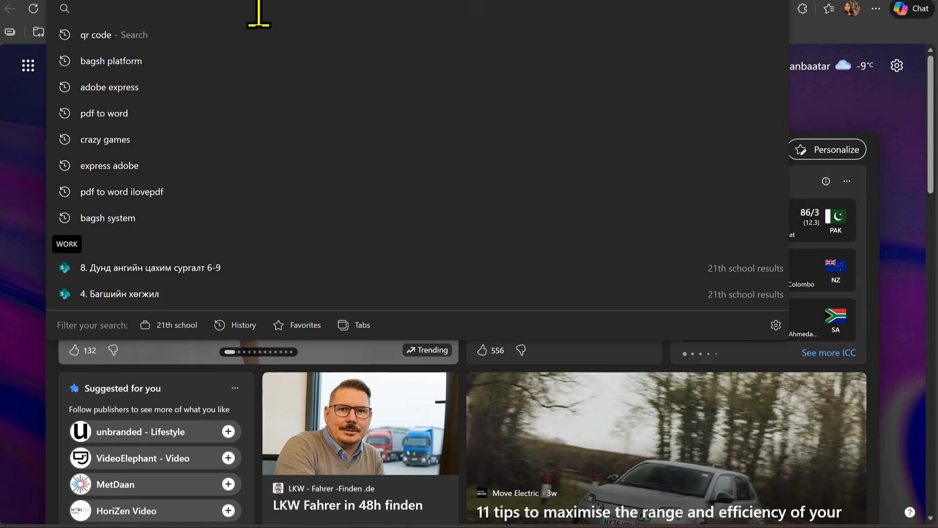
type("canva.com")
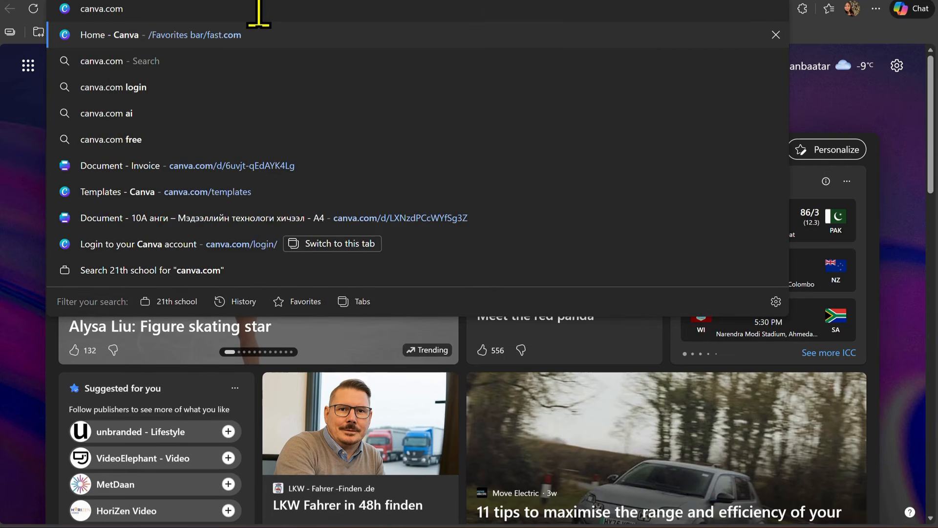
key("Return")
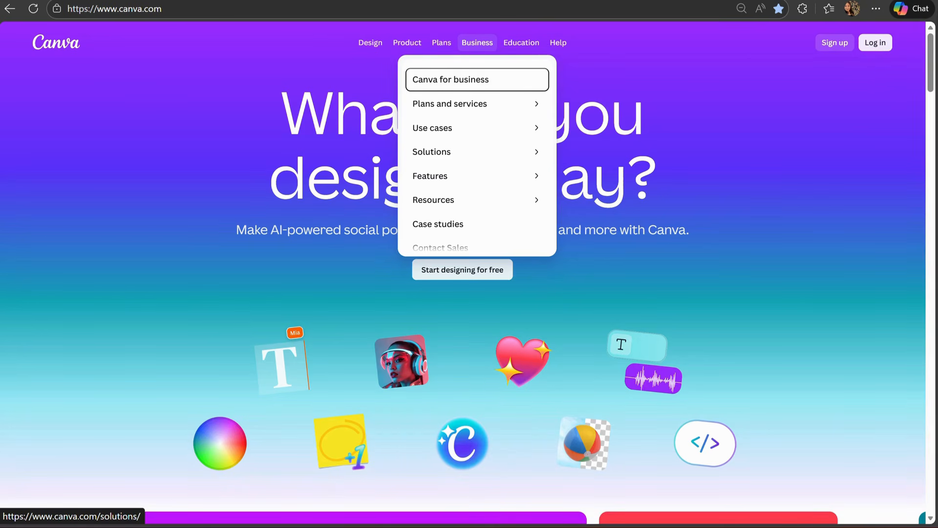
Log in to Canva with the saved e-mail address and the emailed verification code.
left_click(876, 43)
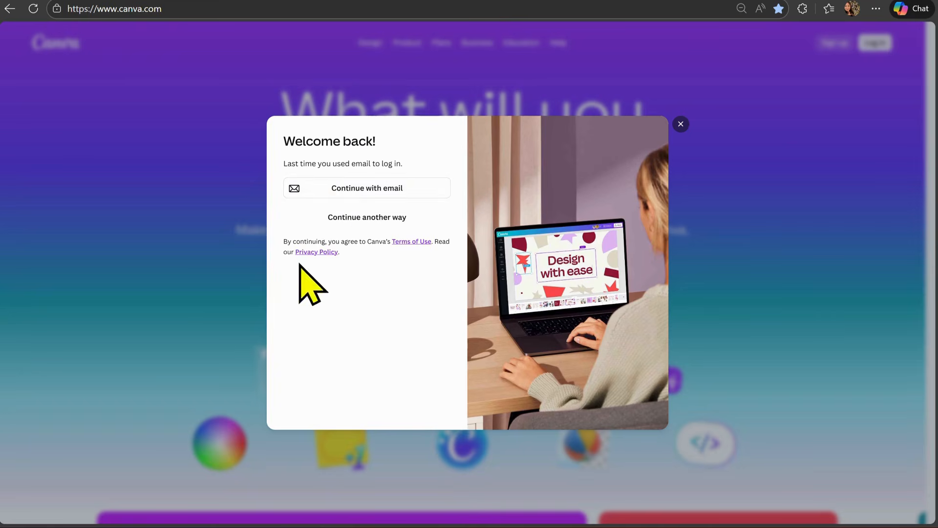
left_click(341, 188)
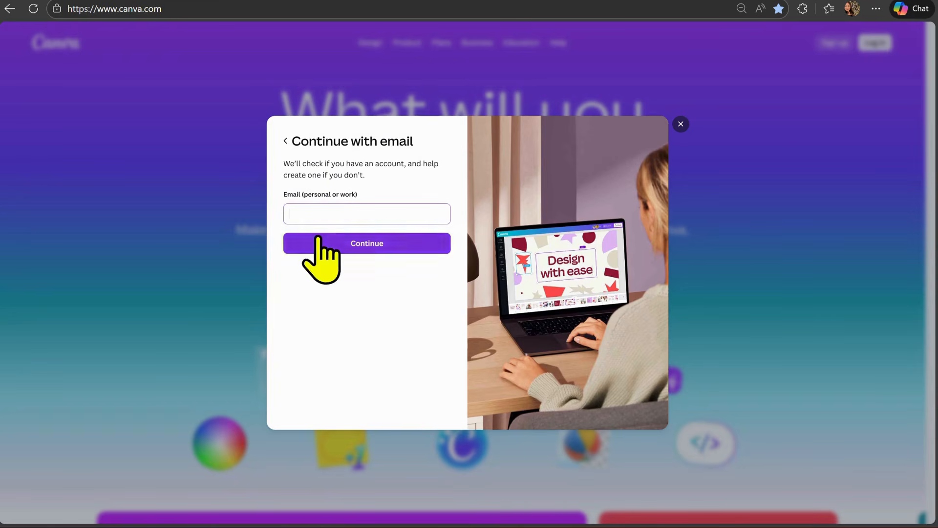
left_click(318, 216)
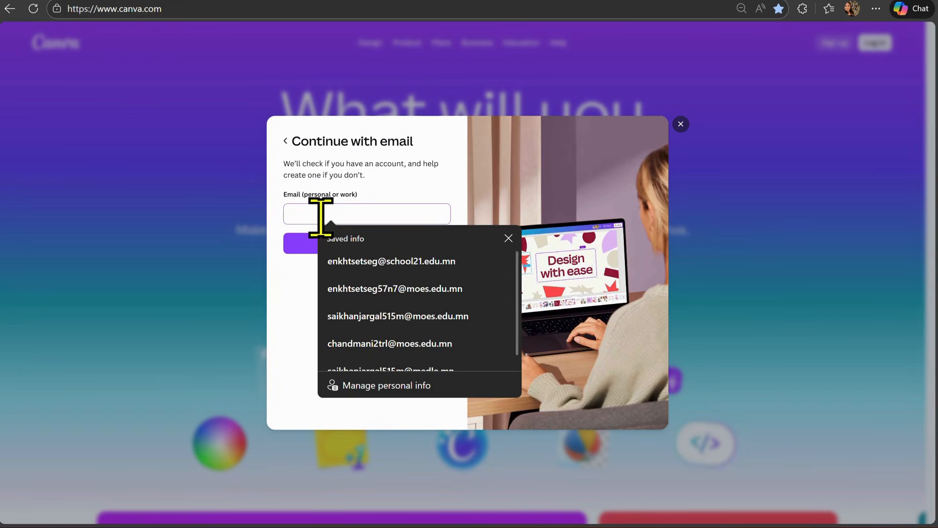
left_click(379, 263)
left_click(374, 244)
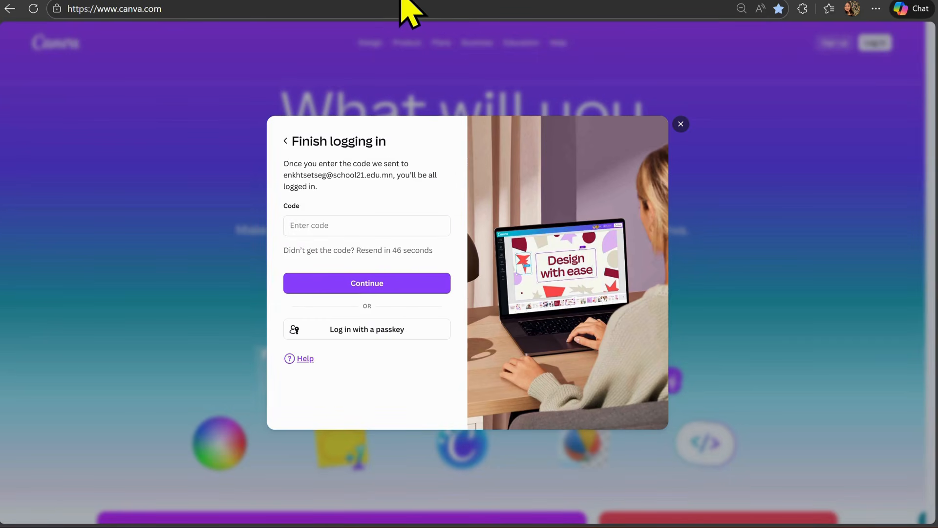
left_click(347, 229)
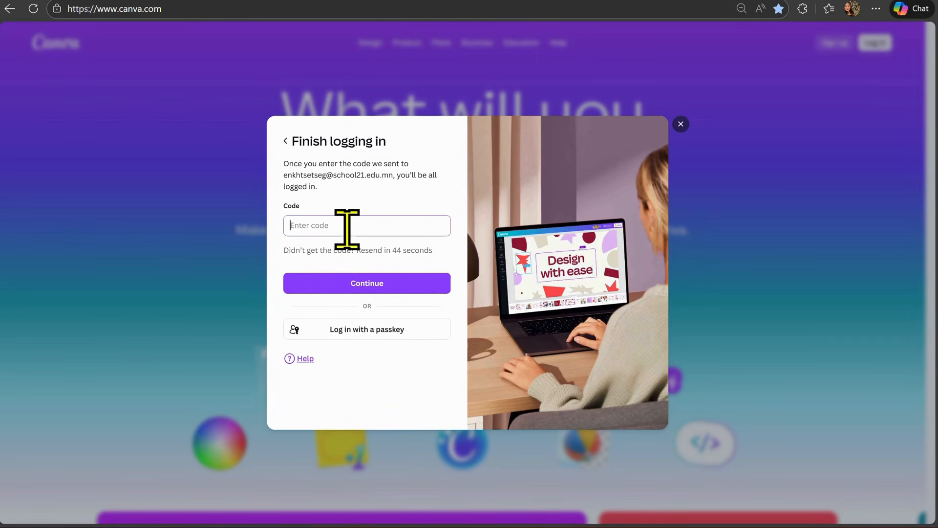
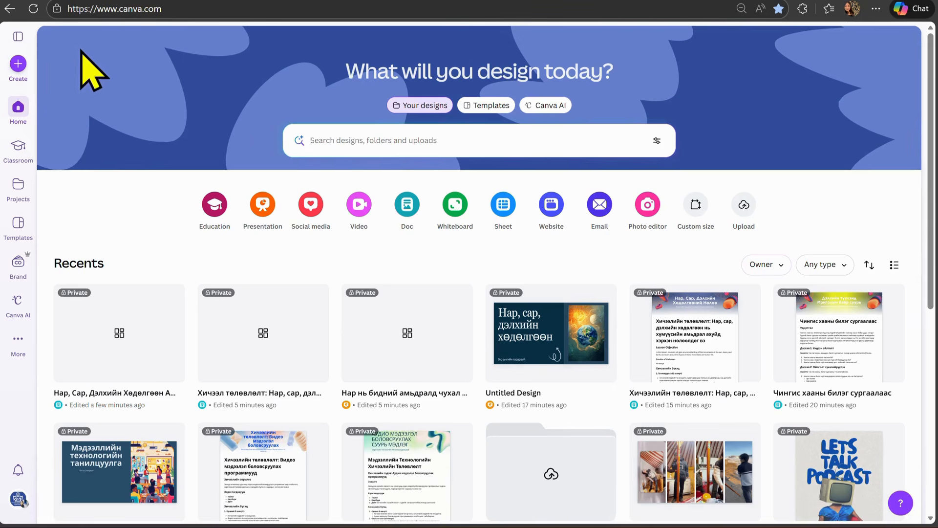
Create a new blank 1920 × 1080 Presentation from the Presentations category.
left_click(18, 63)
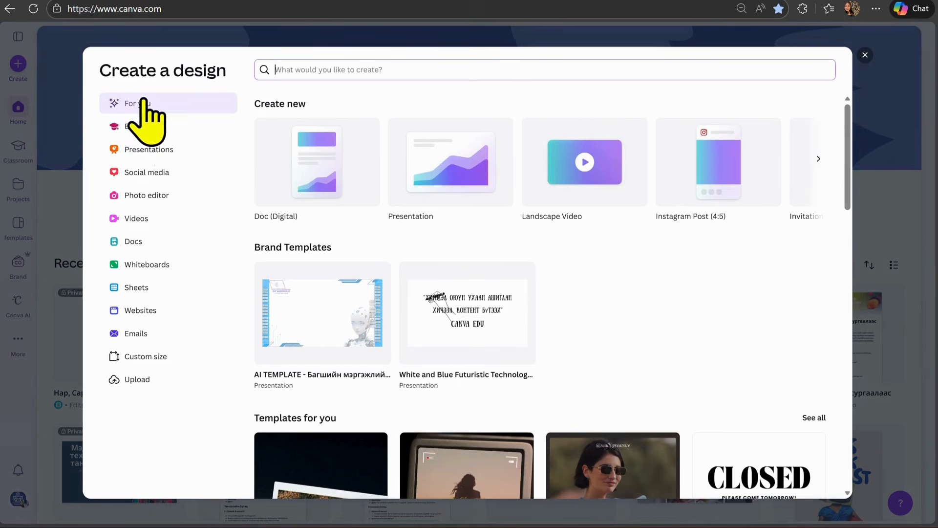
left_click(127, 150)
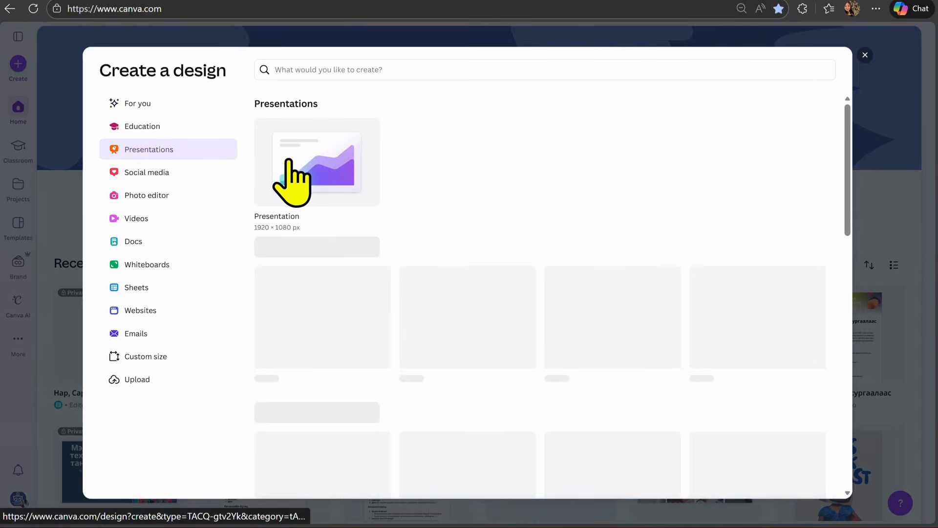
left_click(283, 149)
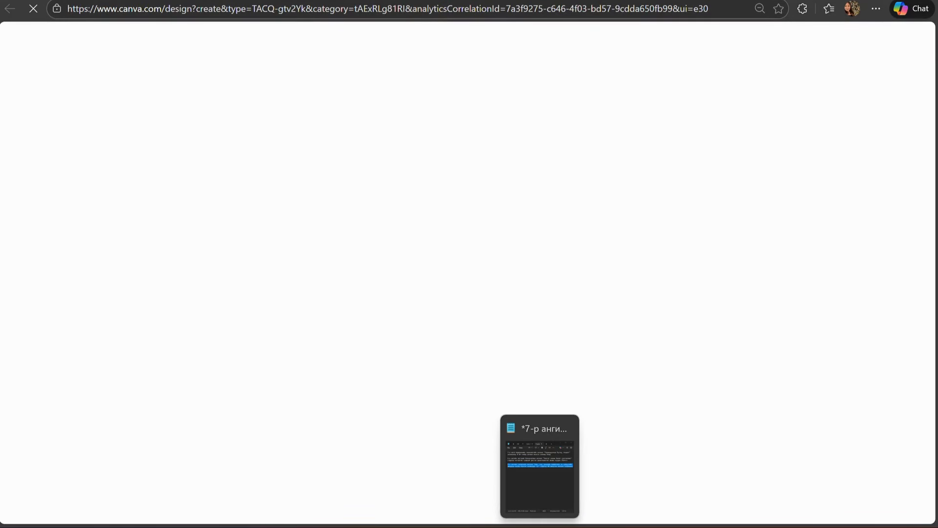
In Notepad, select the 9th-grade geography lesson request paragraph.
left_click(539, 527)
left_click(588, 346)
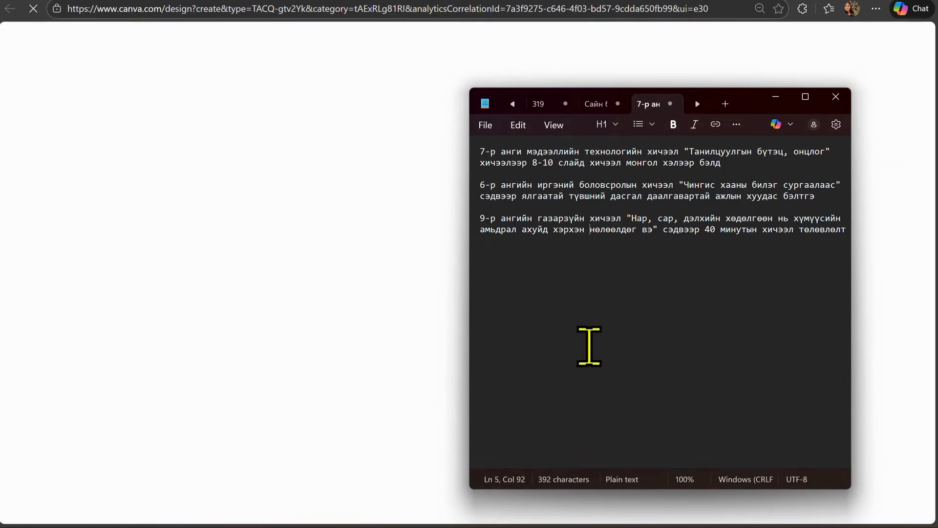
left_click_drag(481, 213, 701, 233)
key("ctrl+c")
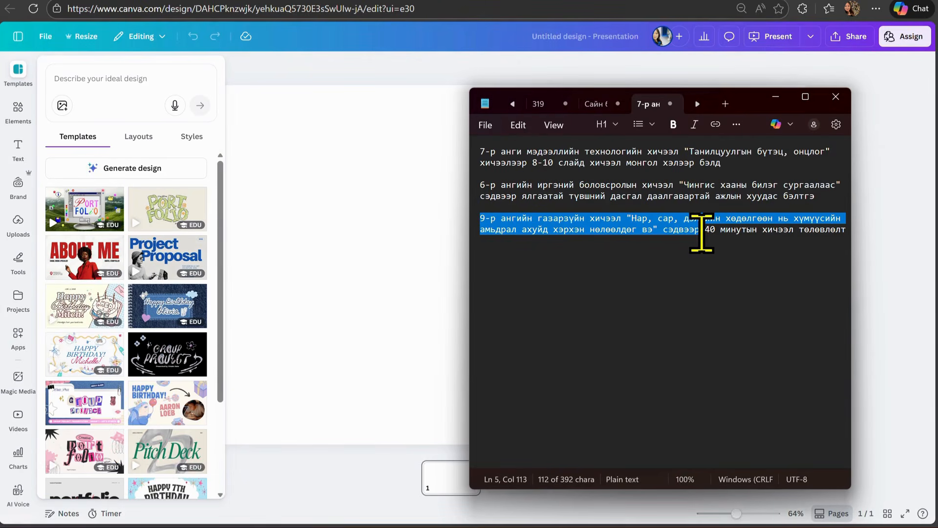
Paste the geography lesson request into the Templates panel's design description box.
left_click(303, 122)
left_click(18, 72)
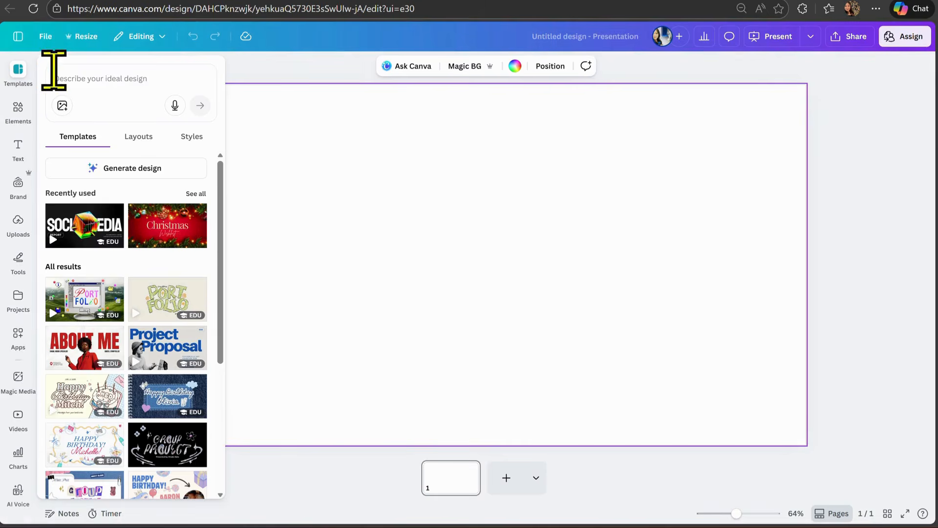
left_click(93, 83)
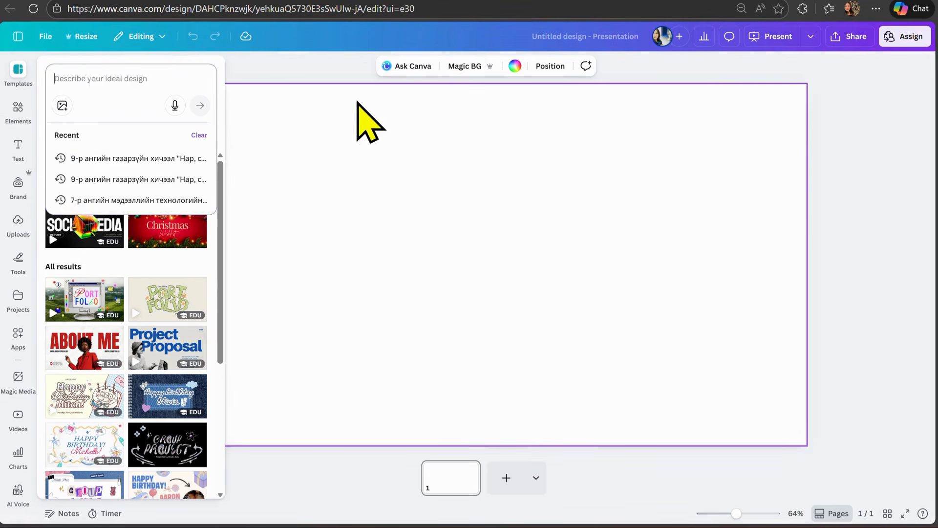
mouse_move(18, 74)
left_click(72, 77)
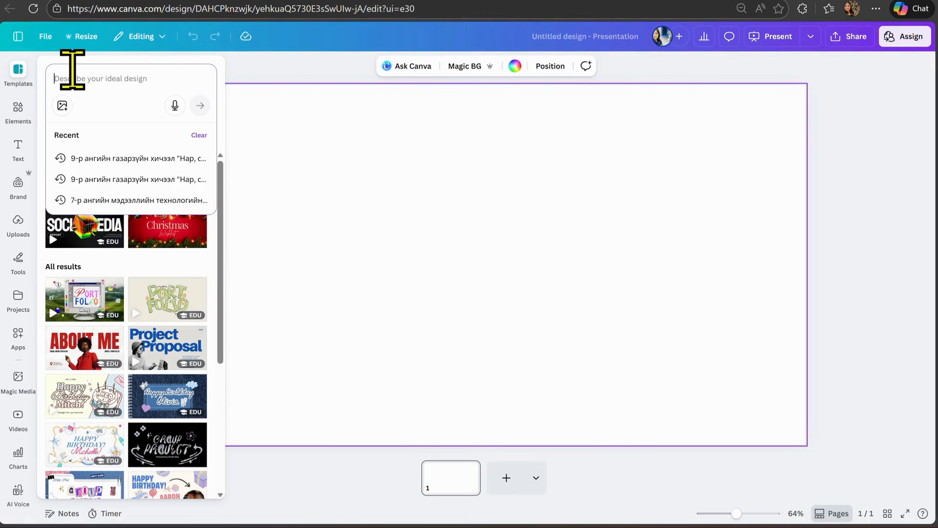
key("ctrl+v")
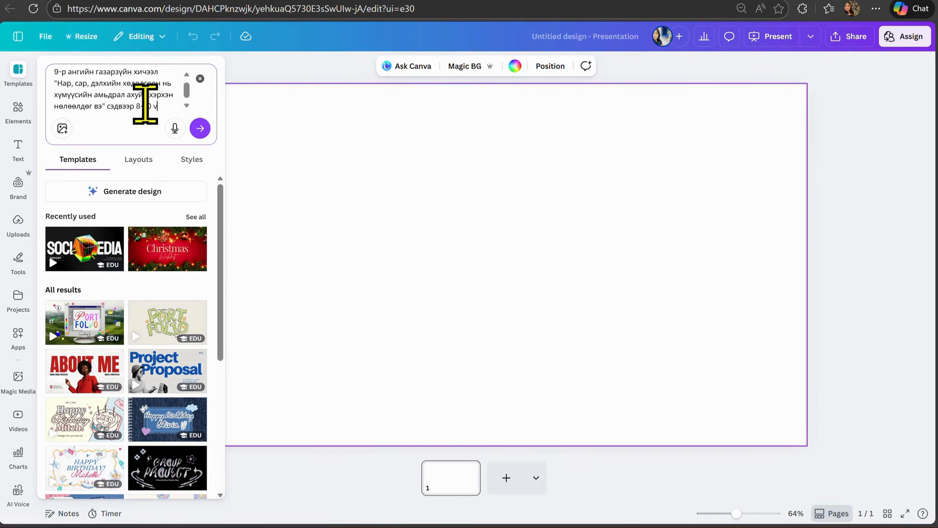
Extend the prompt with 'слайданд монгол хэлээр хичээл бэ' and submit it.
left_click(18, 71)
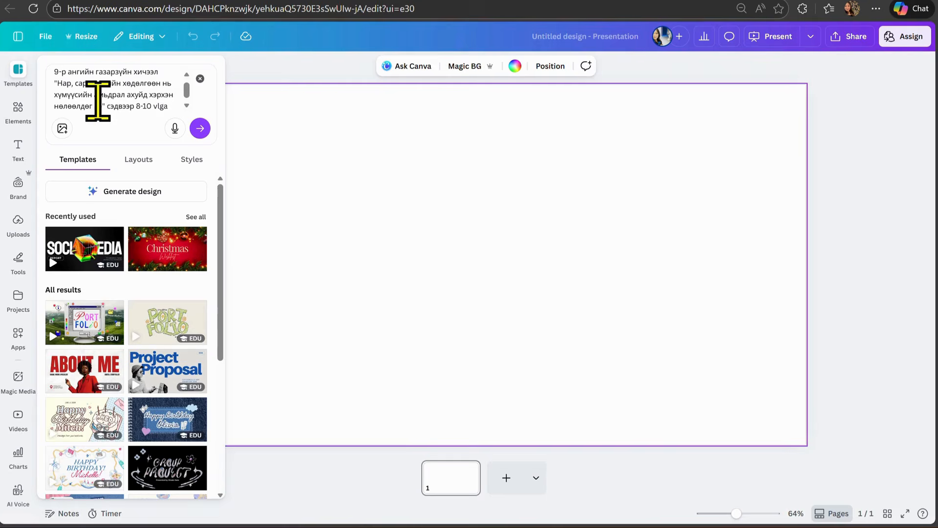
left_click(17, 80)
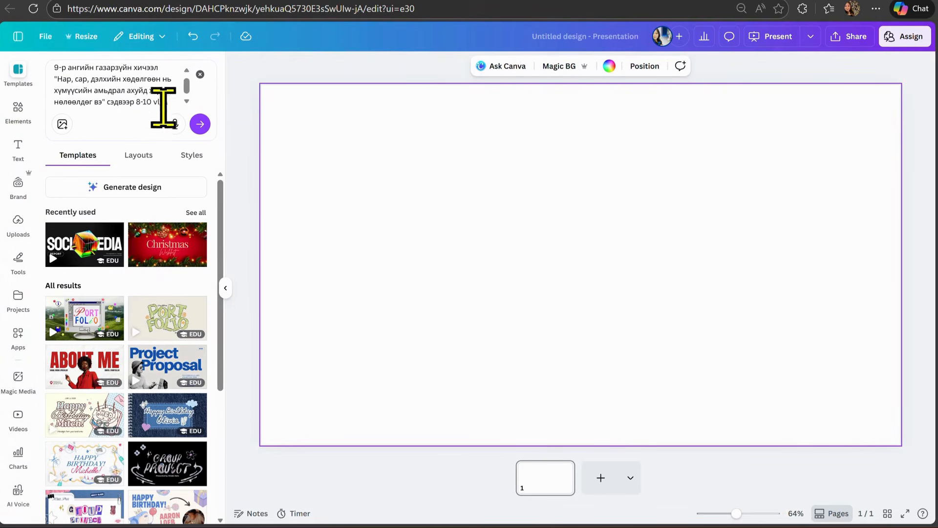
left_click(174, 102)
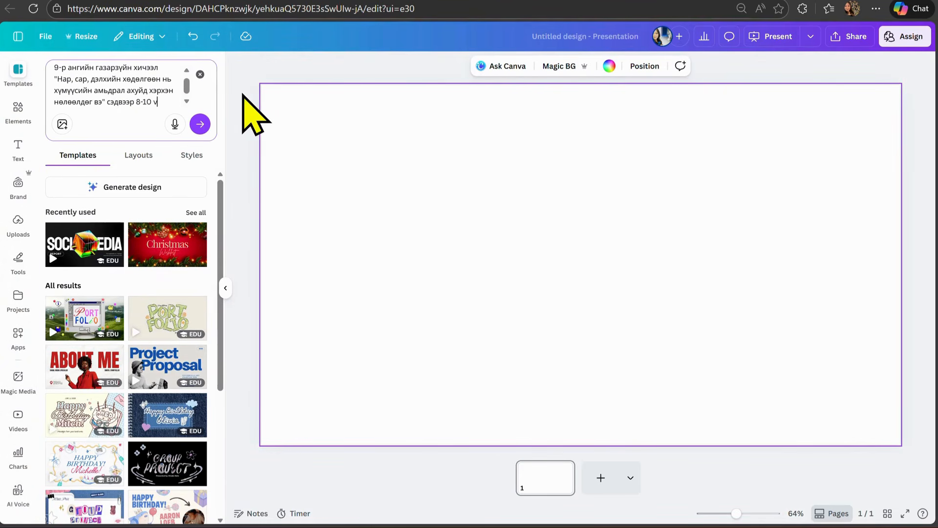
type("слайданд монгол хэлээр х")
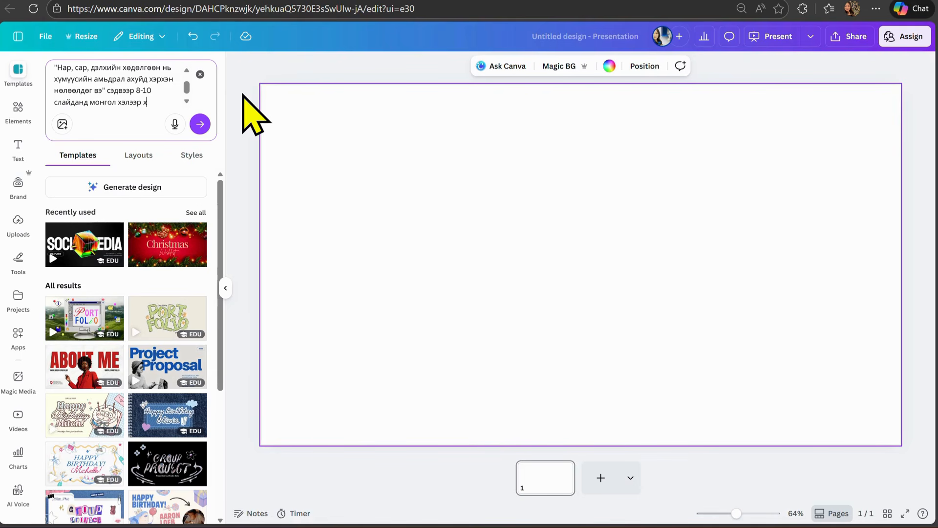
type("ичээл бэлд")
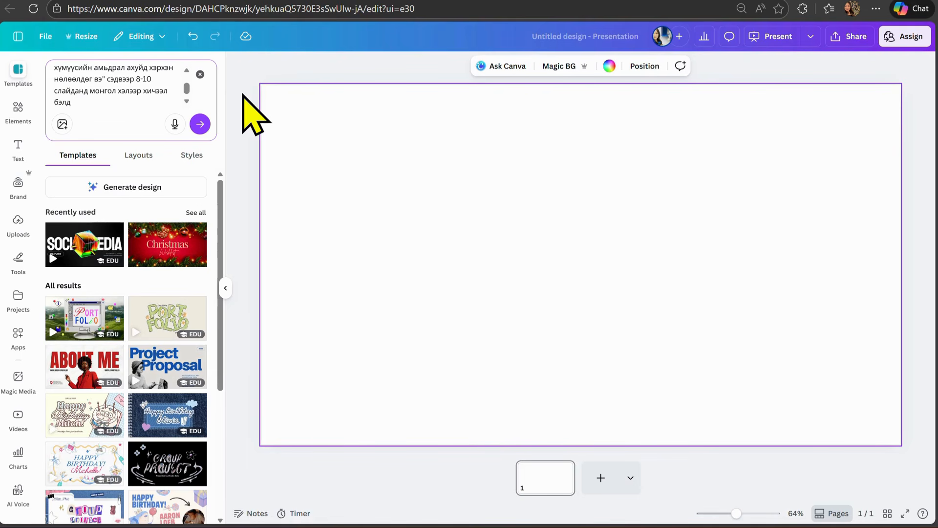
left_click(200, 124)
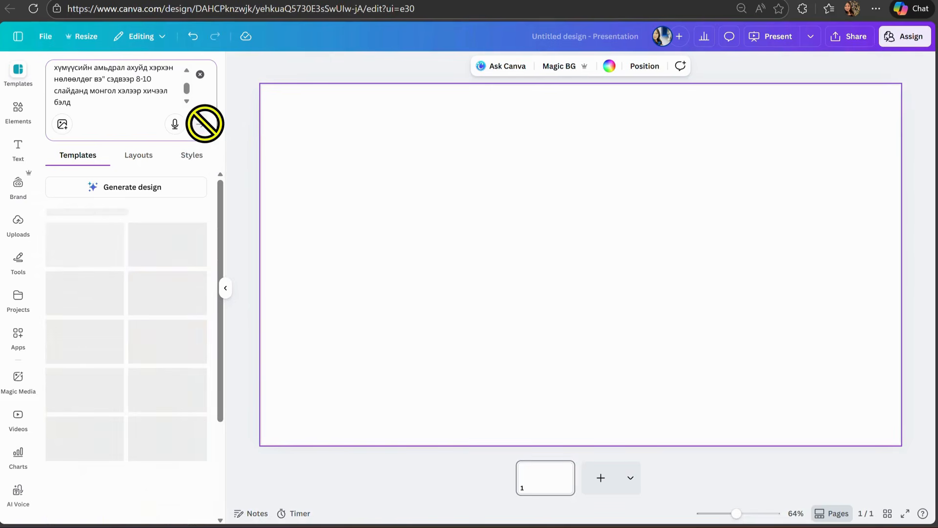
Generate the slide design from the prompt, then start a blank Doc (Digital).
left_click(151, 191)
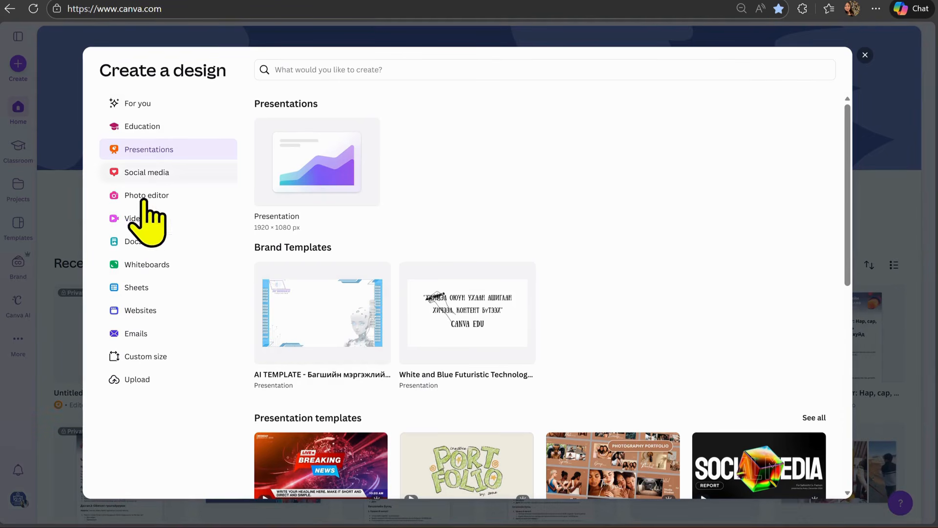
left_click(133, 241)
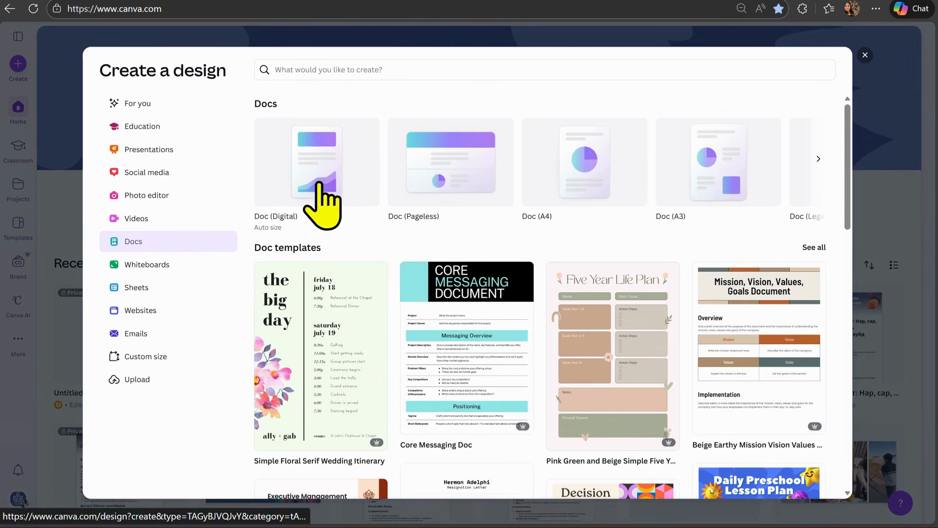
left_click(321, 167)
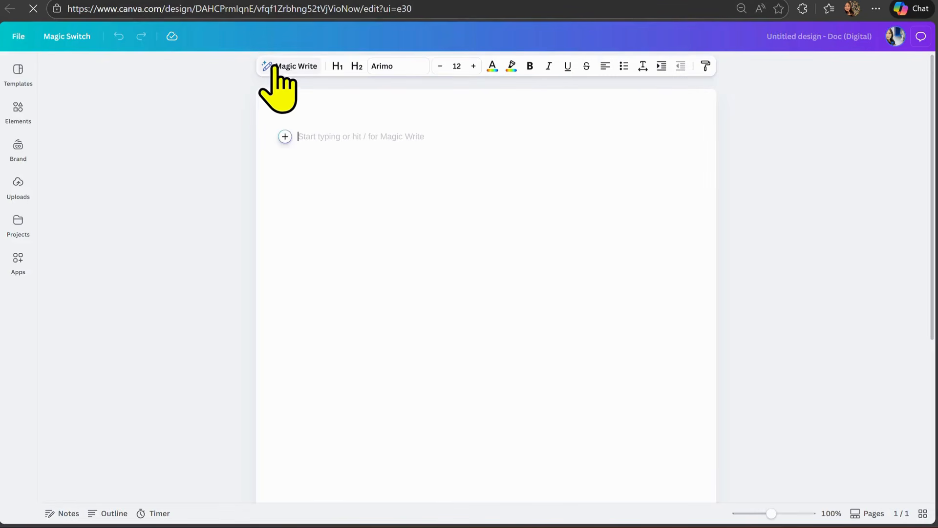
Ask Magic Write for a 40-minute lesson plan using the pasted topic prompt.
left_click(276, 67)
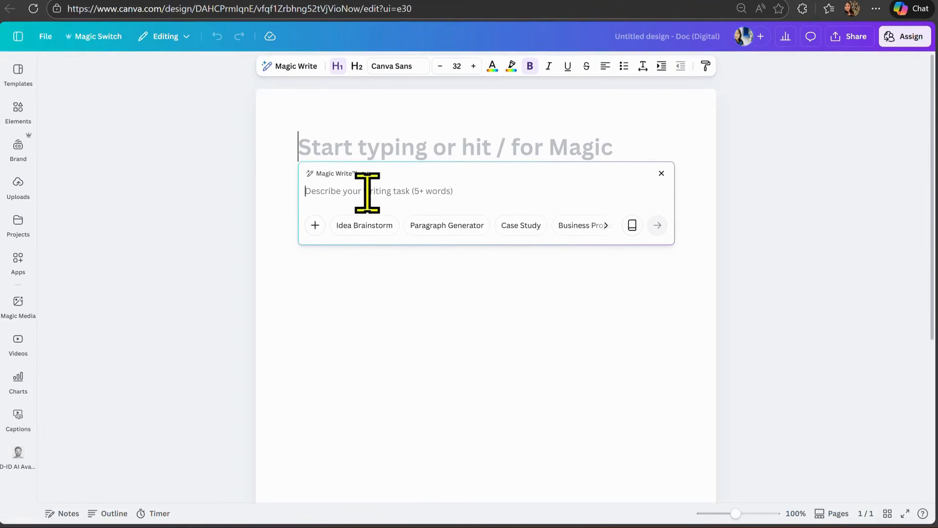
left_click(352, 188)
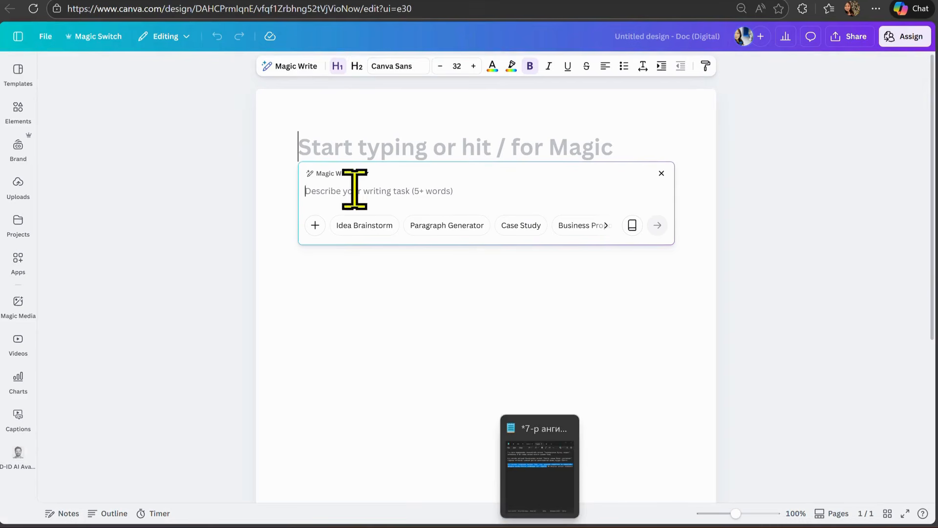
key("ctrl+v")
key("ctrl+v")
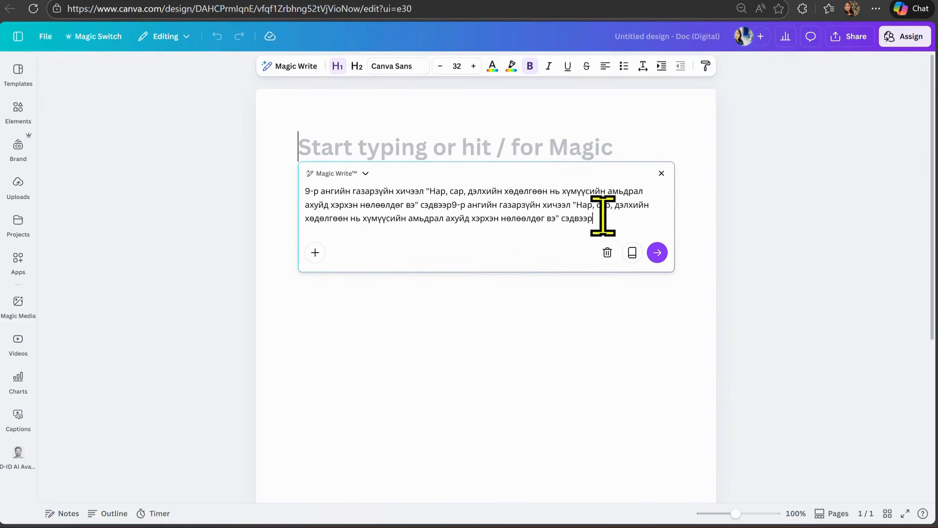
left_click_drag(602, 215, 451, 204)
key("ctrl+c")
key("BackSpace")
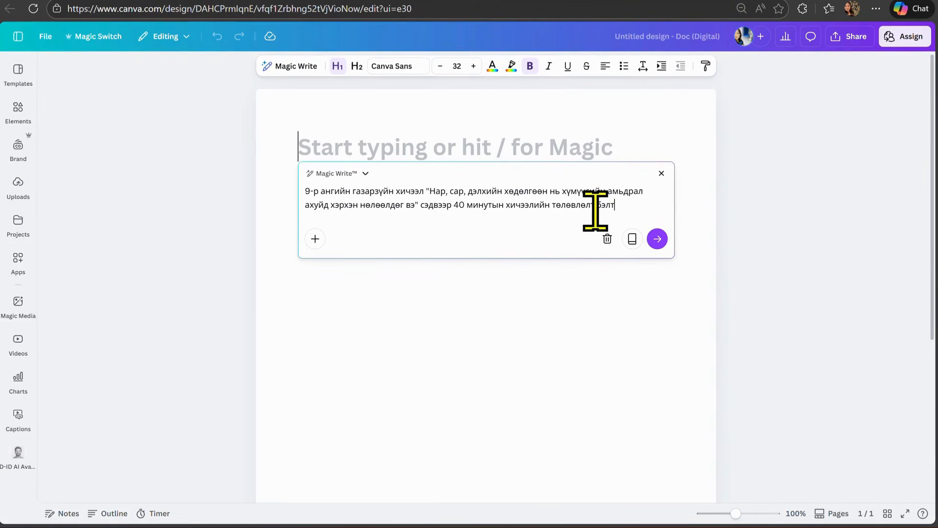
left_click(657, 239)
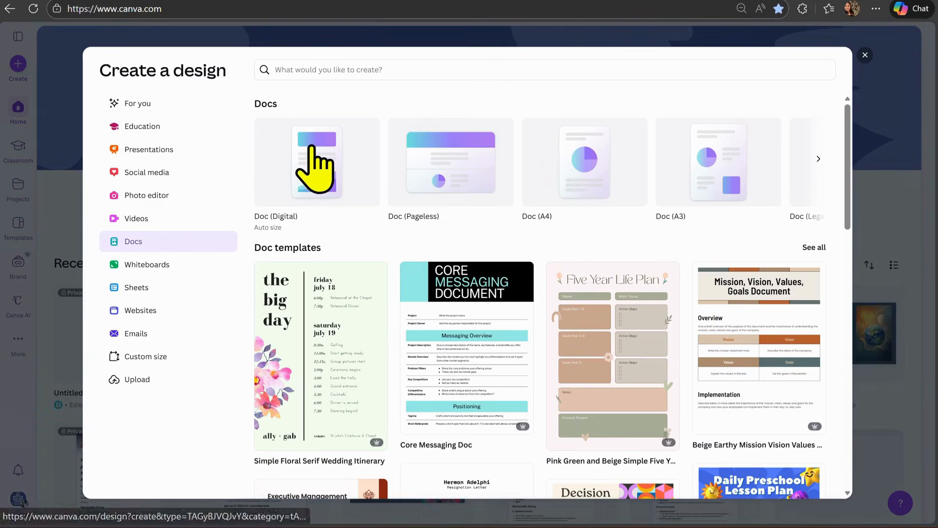
In a second Doc (Digital), request a three-level worksheet from Magic Write.
left_click(314, 148)
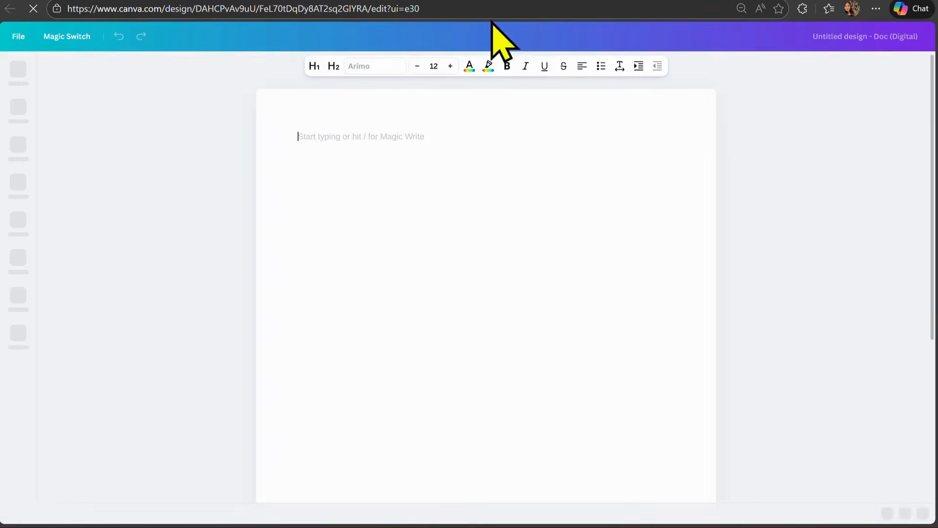
left_click(267, 67)
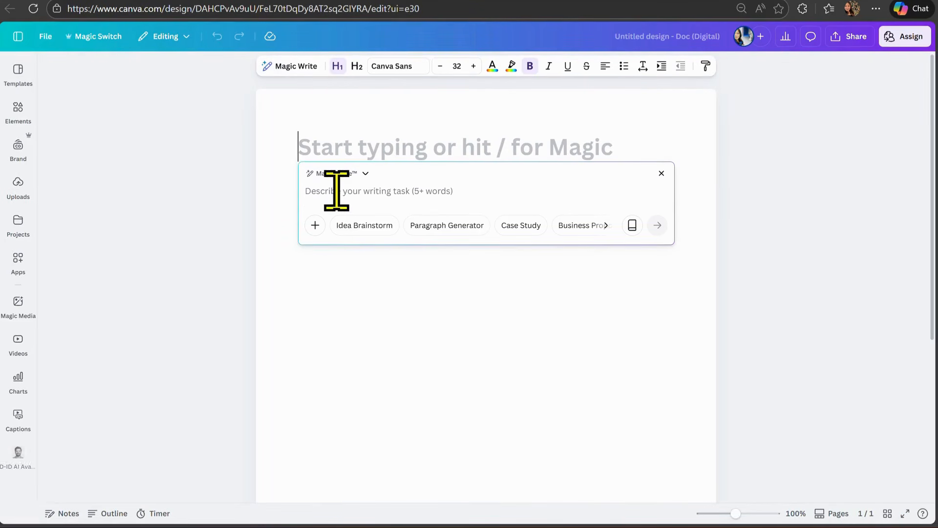
key("ctrl+v")
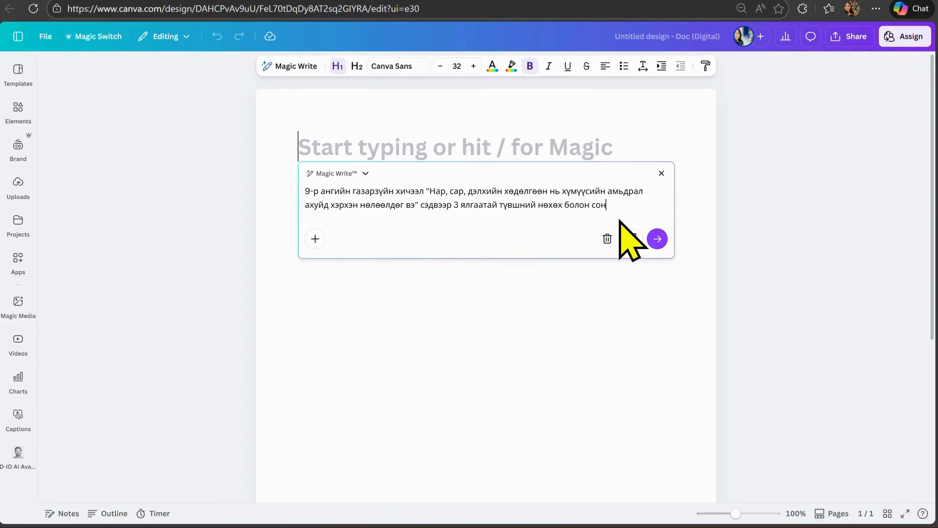
type("авартай ж")
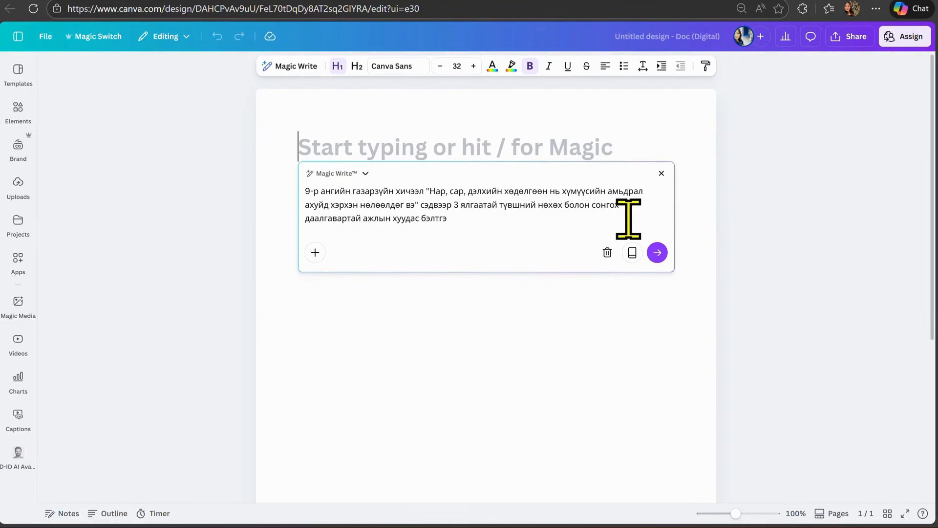
left_click(657, 253)
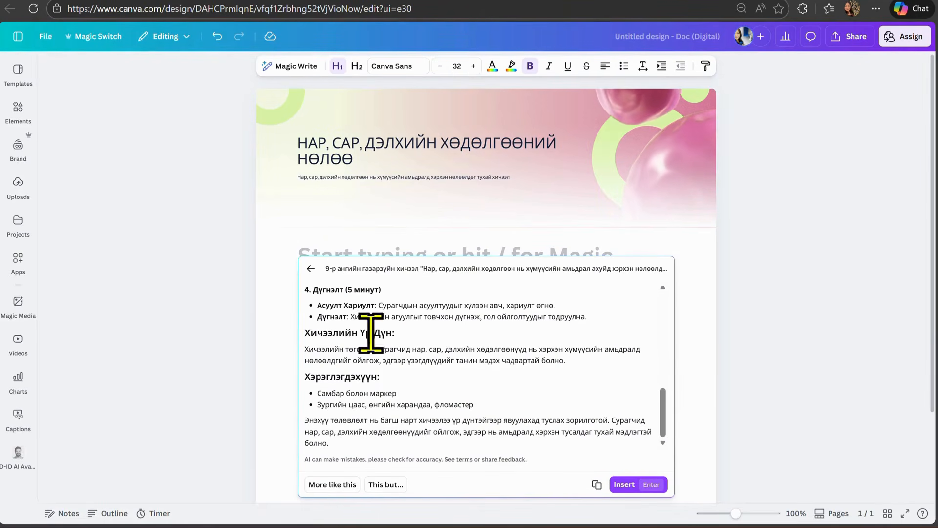
Insert the generated lesson plan into the doc and scroll through it.
left_click(628, 483)
left_click(566, 337)
scroll(566, 328, "down", 8)
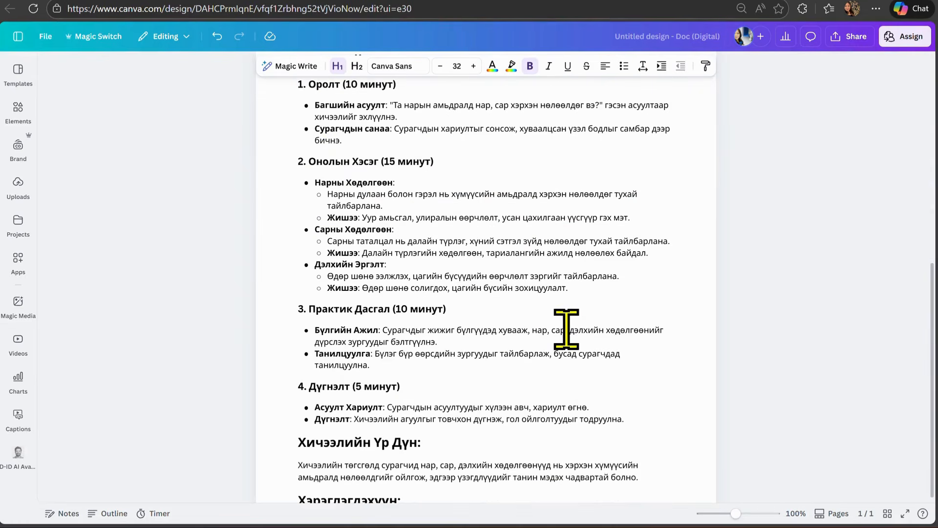
scroll(565, 330, "up", 3)
left_click(388, 120)
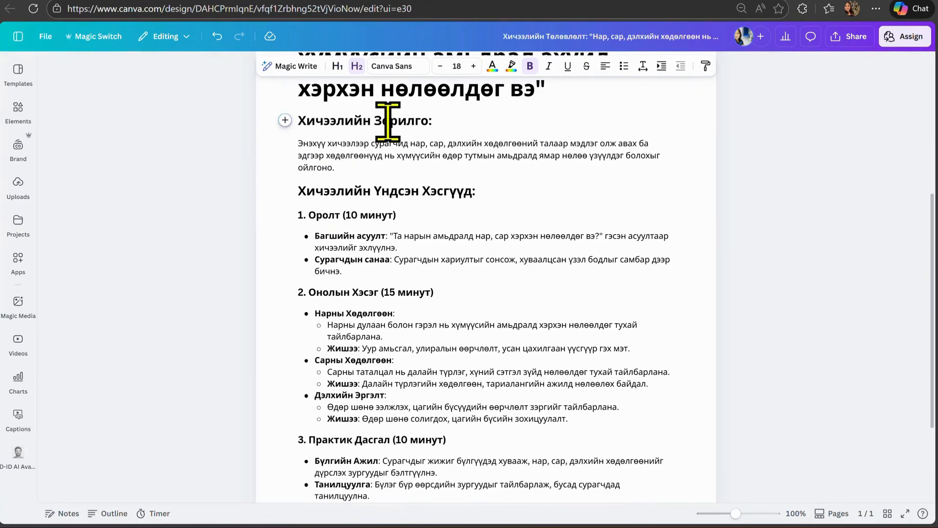
left_click(396, 236)
scroll(397, 292, "down", 3)
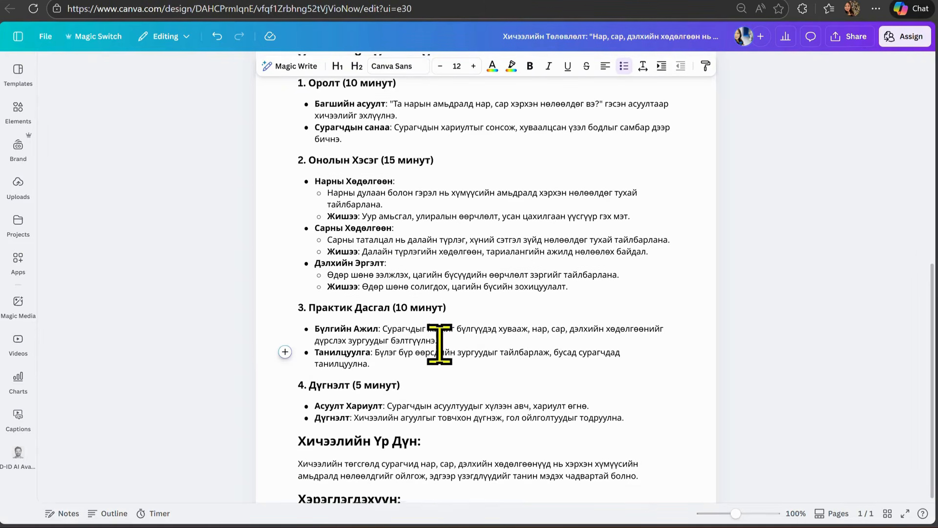
scroll(439, 342, "down", 3)
Review the materials section and append 'засвар хийж' to the lesson plan title.
left_click_drag(425, 287, 425, 318)
left_click_drag(427, 351, 430, 371)
left_click(448, 420)
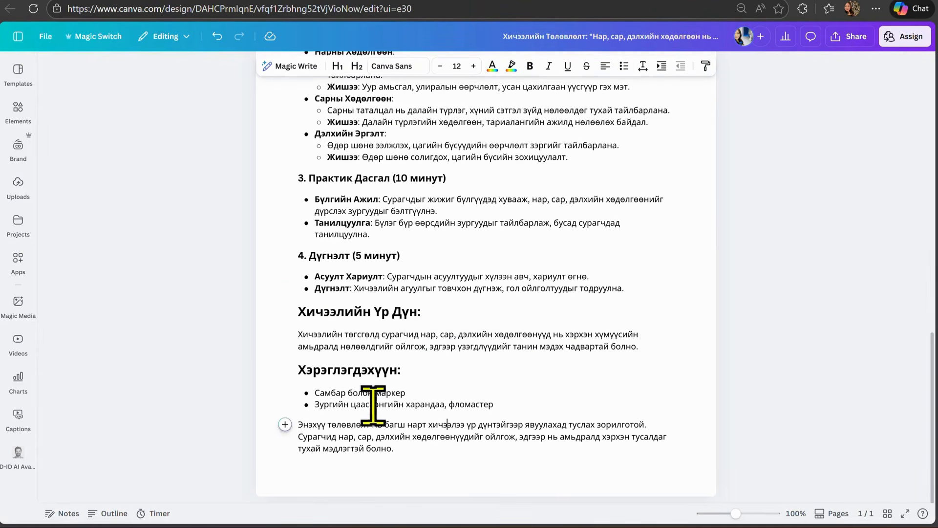
left_click_drag(334, 393, 504, 442)
scroll(561, 372, "up", 9)
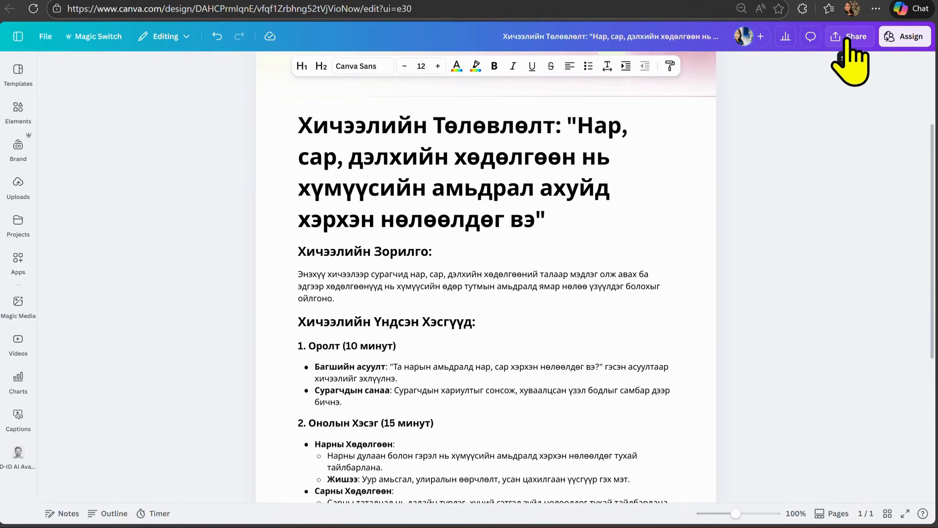
mouse_move(554, 220)
left_mouse_down()
mouse_move(484, 219)
mouse_move(567, 226)
left_mouse_up()
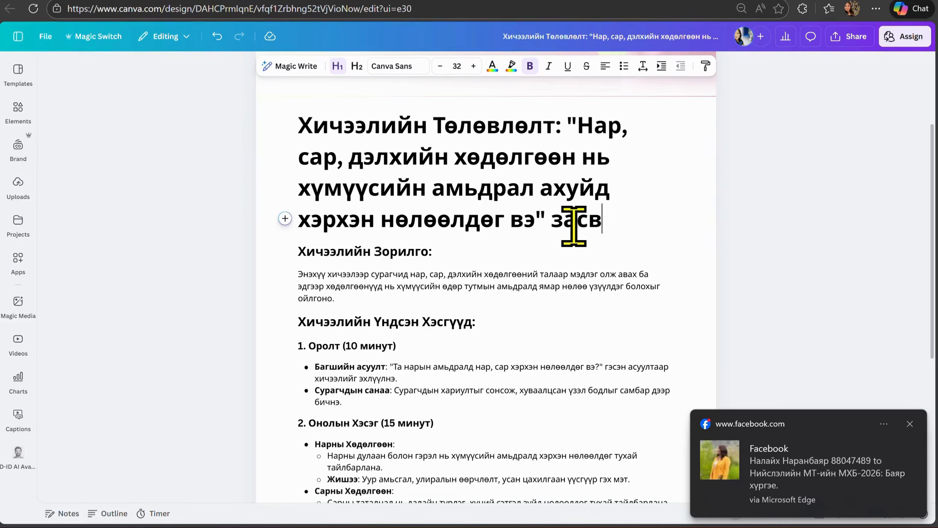
type("засвар хийж болно")
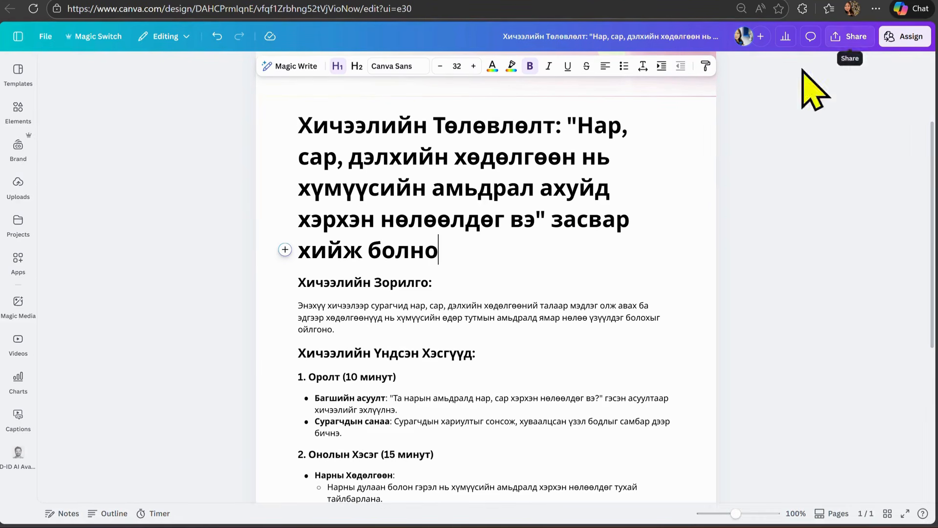
Download the lesson plan doc as a DOCX file.
left_click(845, 39)
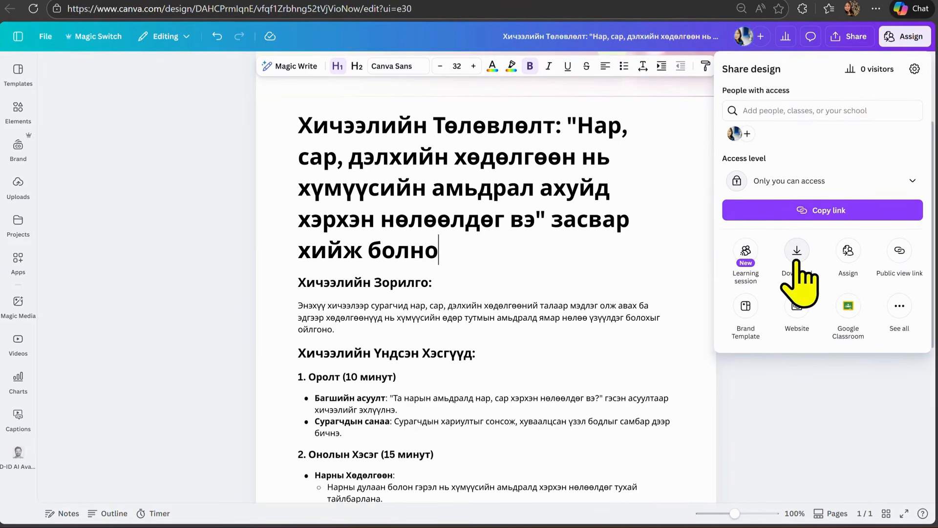
left_click(797, 263)
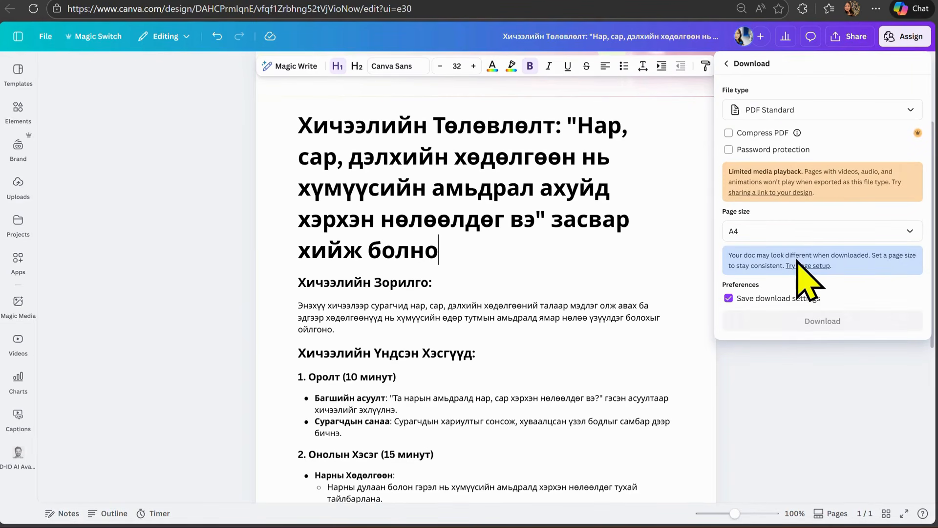
left_click(785, 112)
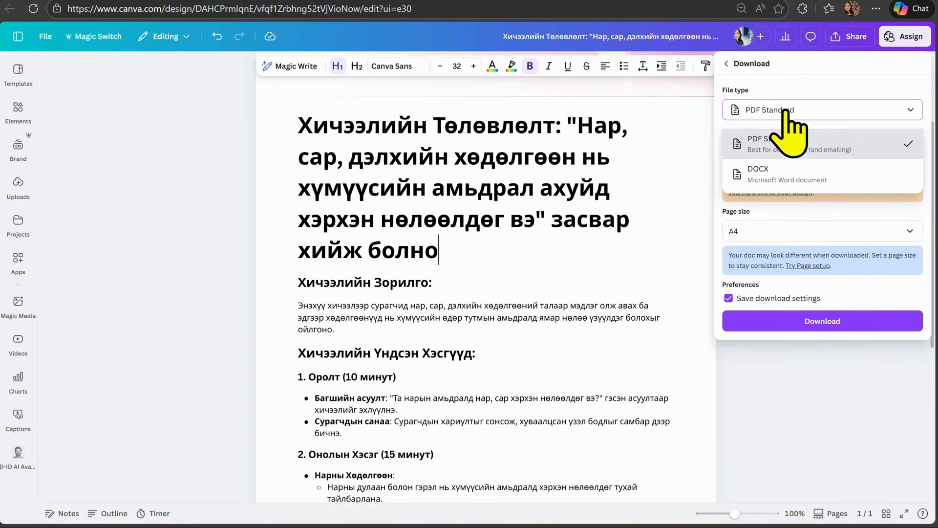
left_click(771, 175)
left_click(777, 247)
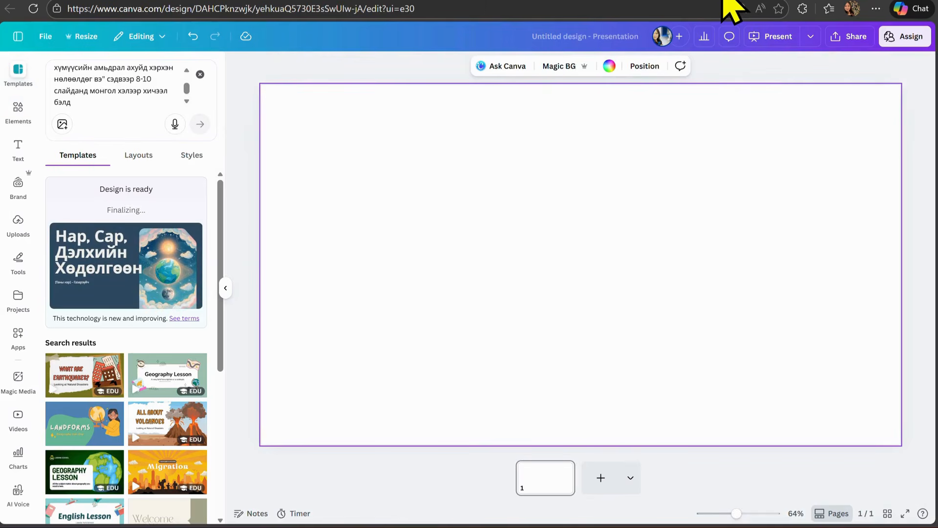
Apply all 8 AI-generated slides and change the title subtitle to 'Багшийн нэр- Газарзүйч'.
left_click(98, 252)
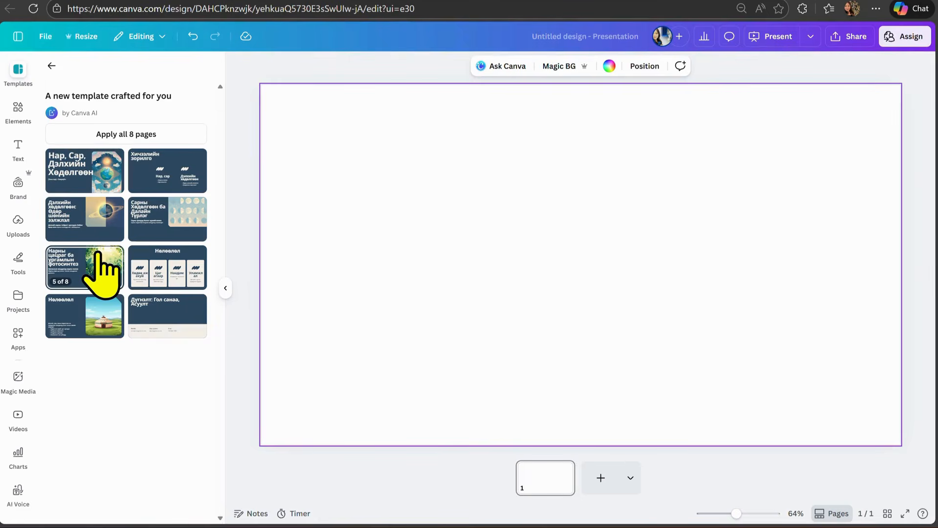
left_click(116, 137)
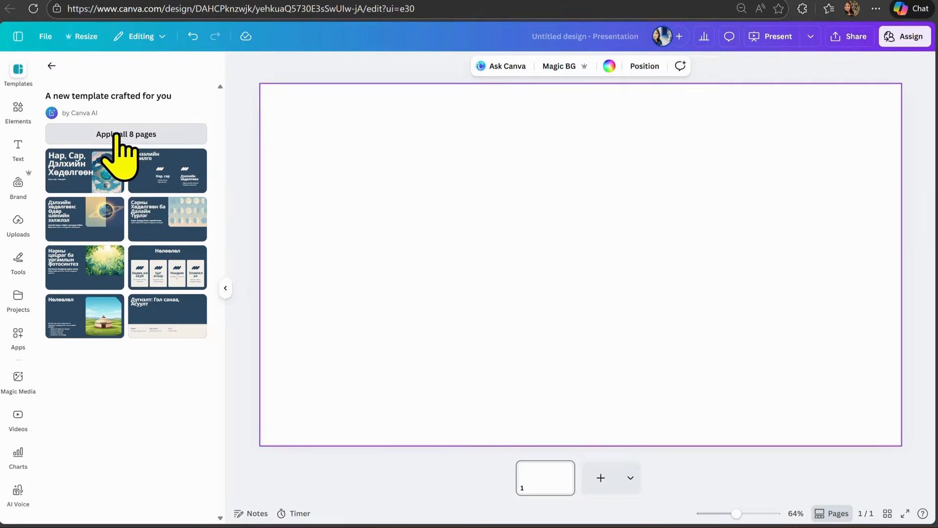
left_click(691, 339)
left_click(449, 317)
left_click(360, 337)
left_click(362, 333)
type("Б")
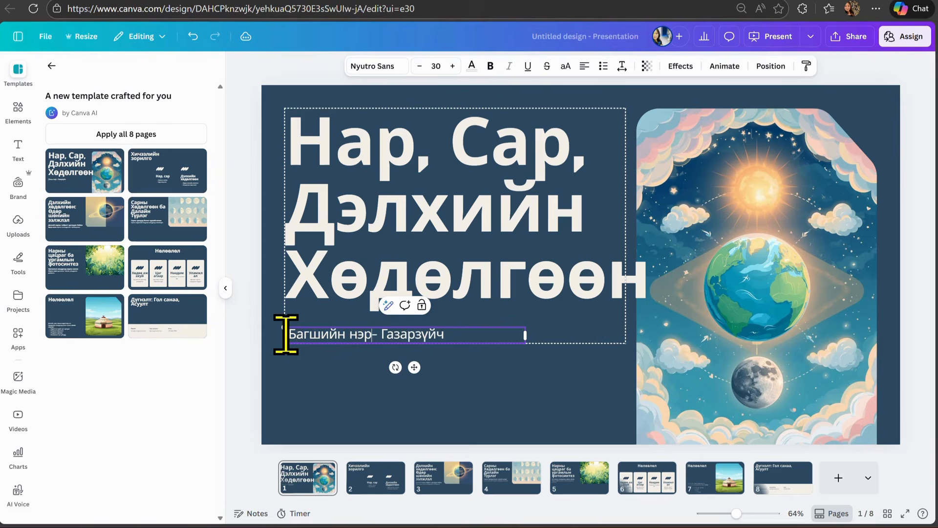
type("агшийн нэр")
Page through slides 2 to 7 to review the generated geography content.
left_click(377, 484)
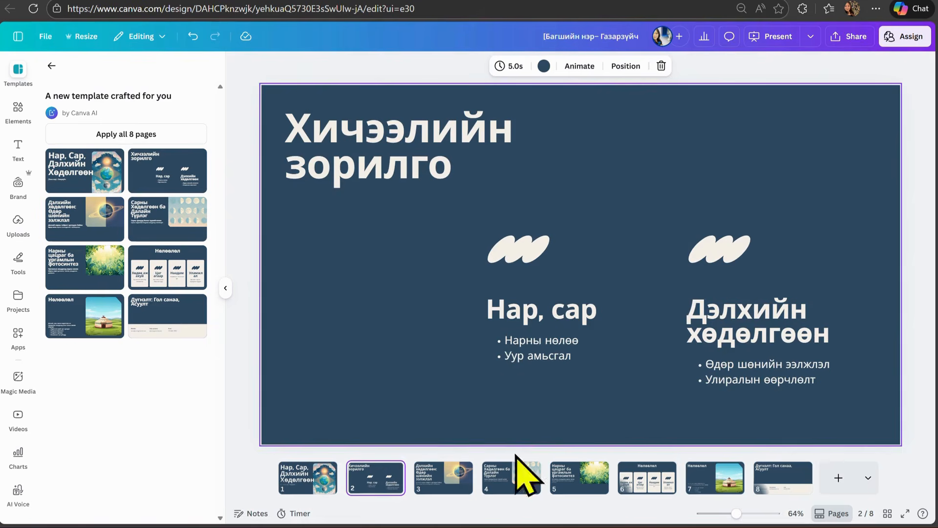
left_click(446, 483)
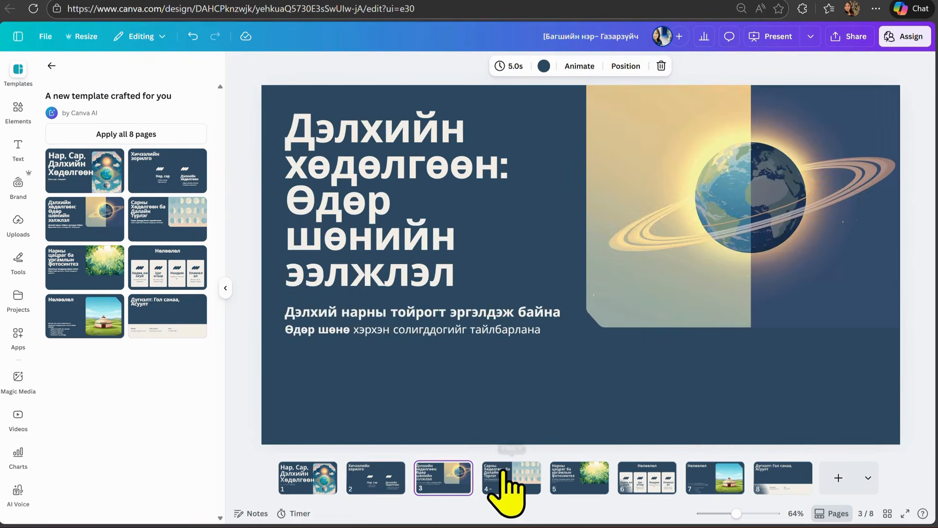
left_click(505, 476)
left_click(569, 477)
left_click(659, 482)
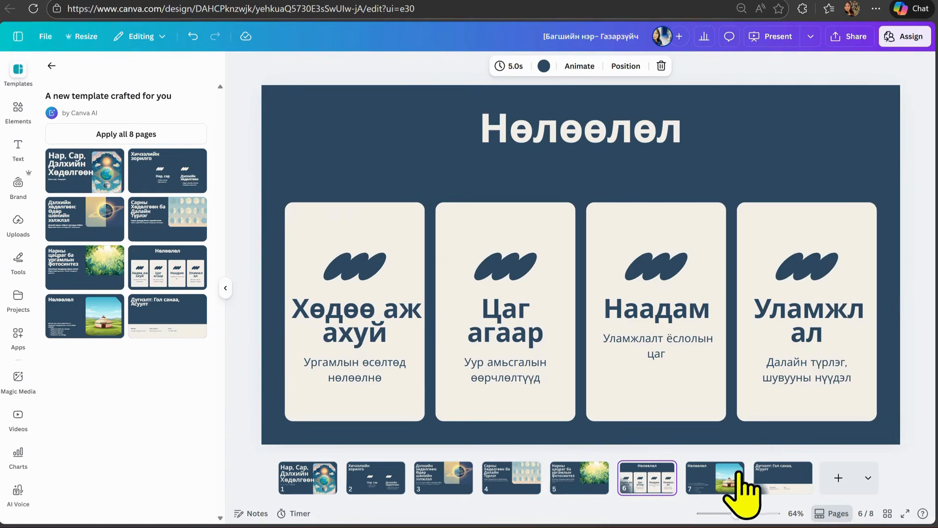
left_click(731, 481)
left_click(52, 65)
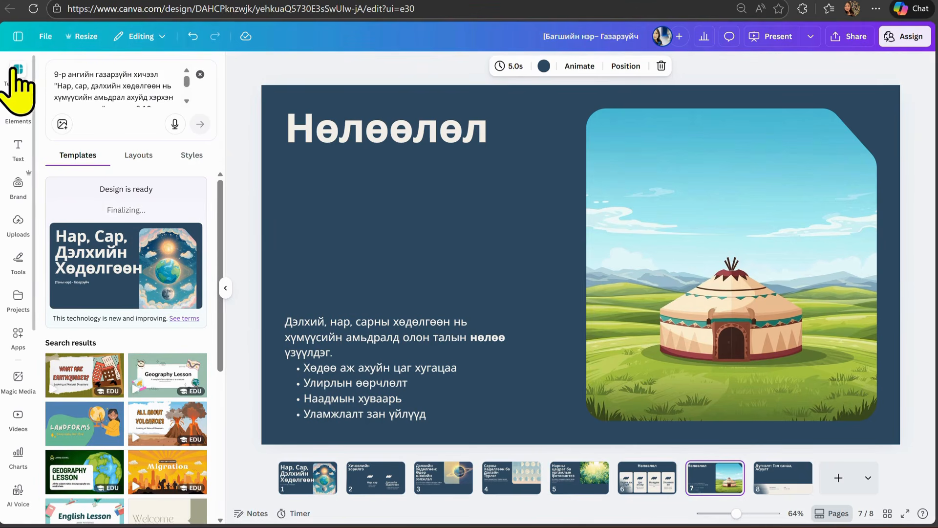
Download the presentation as a PPTX file.
left_click(860, 35)
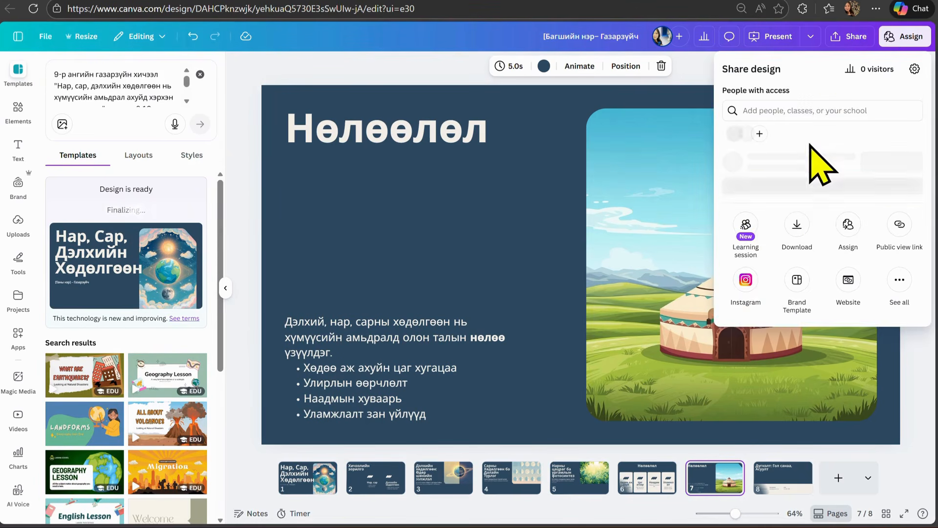
left_click(796, 251)
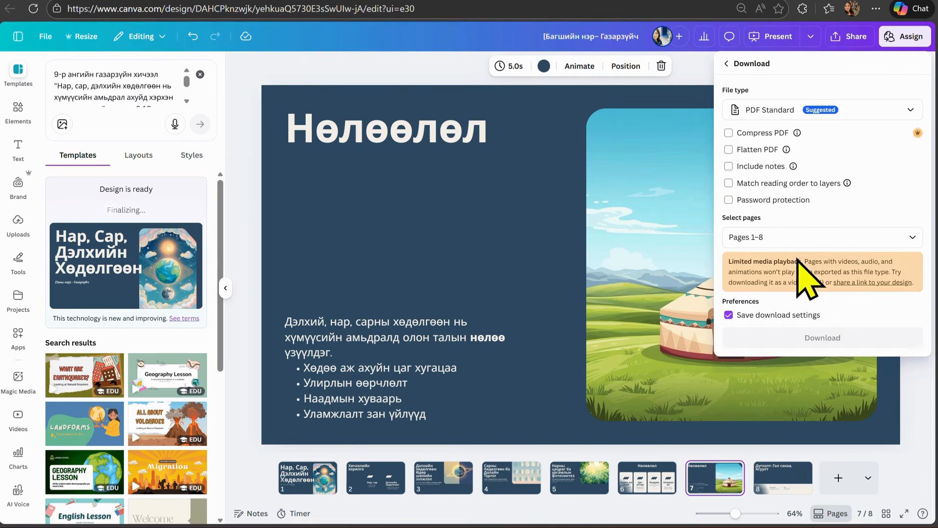
left_click(772, 110)
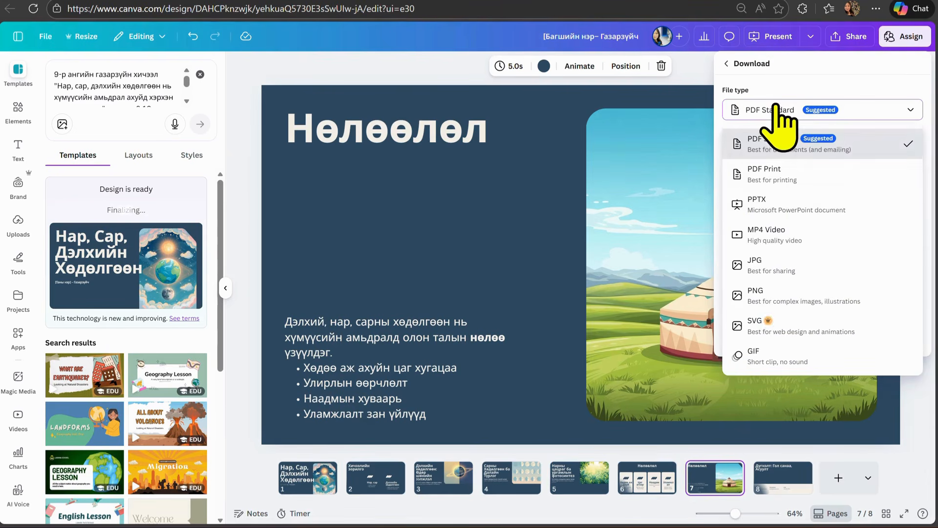
left_click(762, 208)
left_click(804, 255)
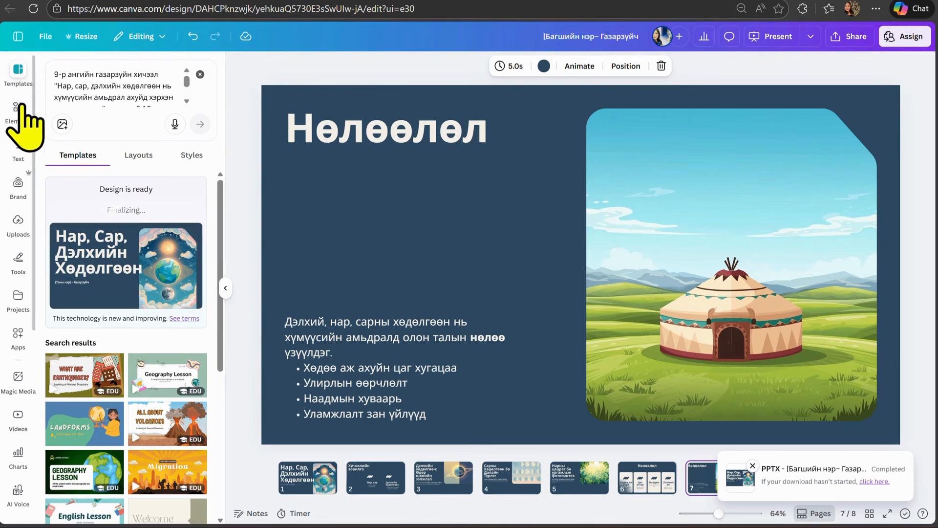
Check the File menu, then open the Elements library.
left_click(46, 36)
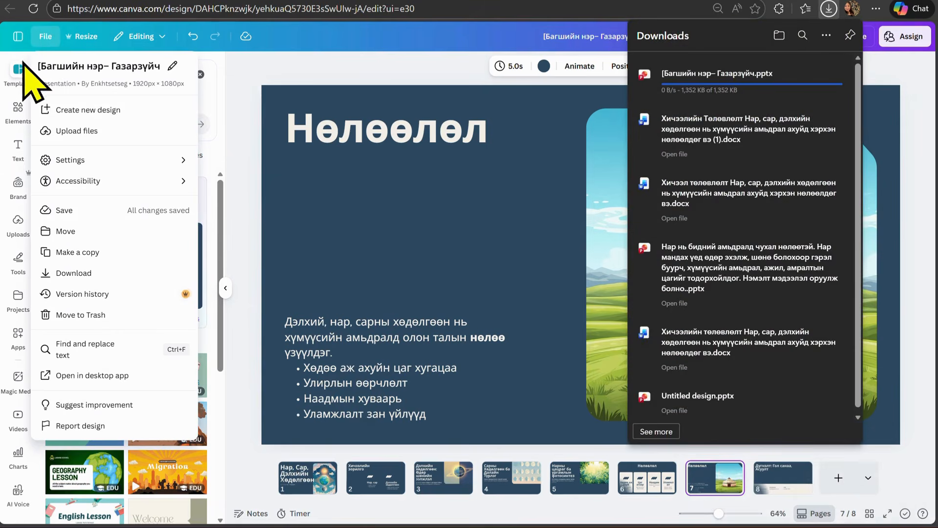
left_click(20, 79)
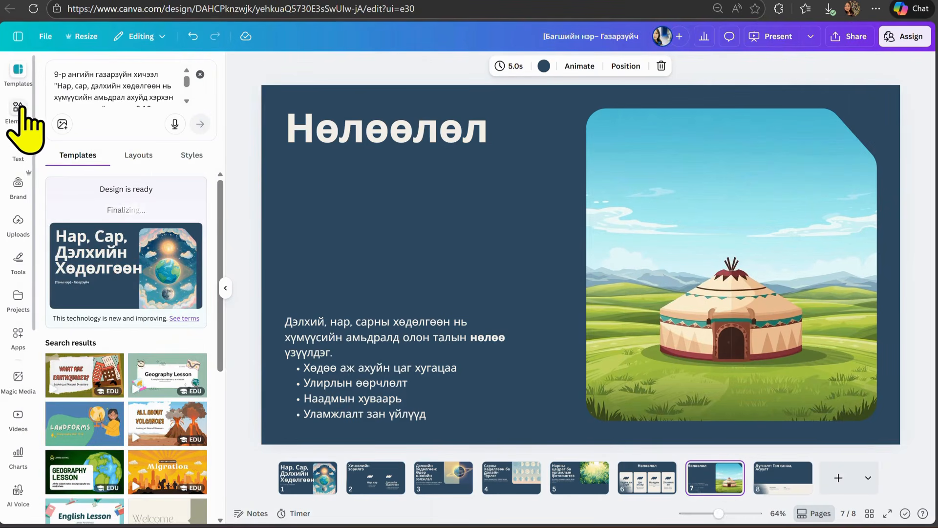
left_click(20, 106)
Insert the Magic Write three-level worksheet text into the doc.
left_click(18, 71)
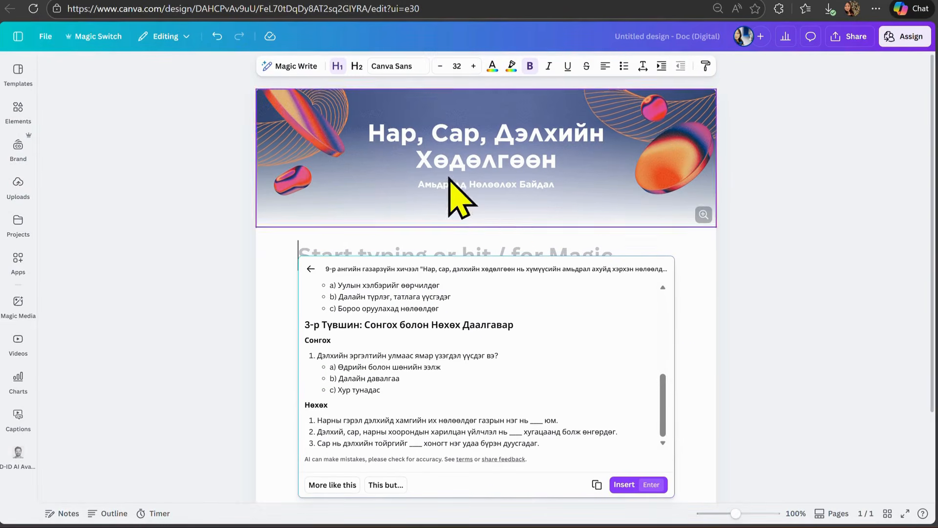
left_click(628, 485)
left_click(551, 320)
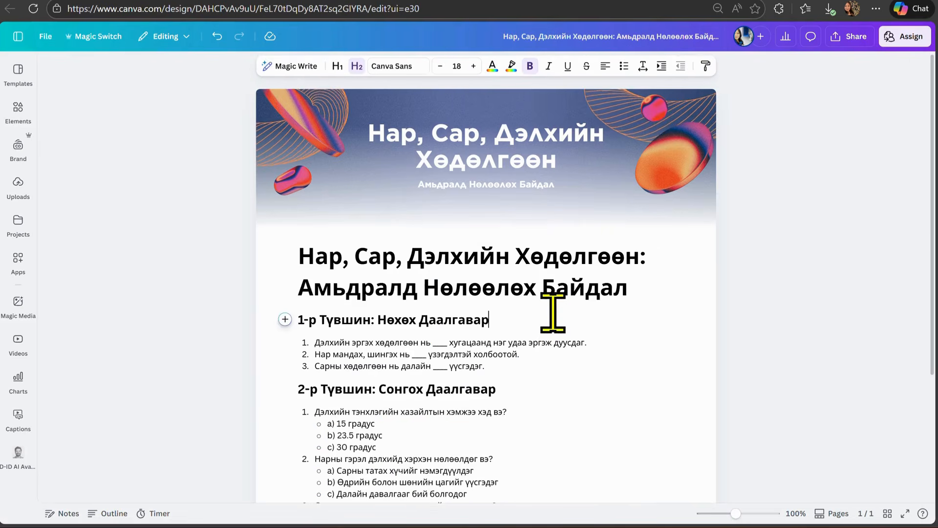
Scroll through the worksheet's level questions to review them, then select the header banner.
scroll(554, 317, "down", 5)
left_click_drag(423, 159, 428, 220)
left_click_drag(516, 348, 513, 391)
scroll(513, 385, "down", 1)
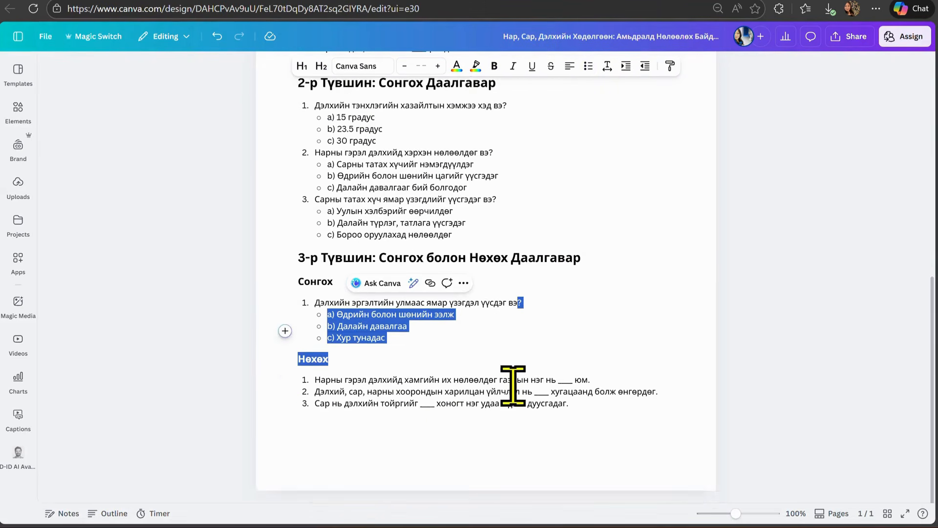
left_click(463, 391)
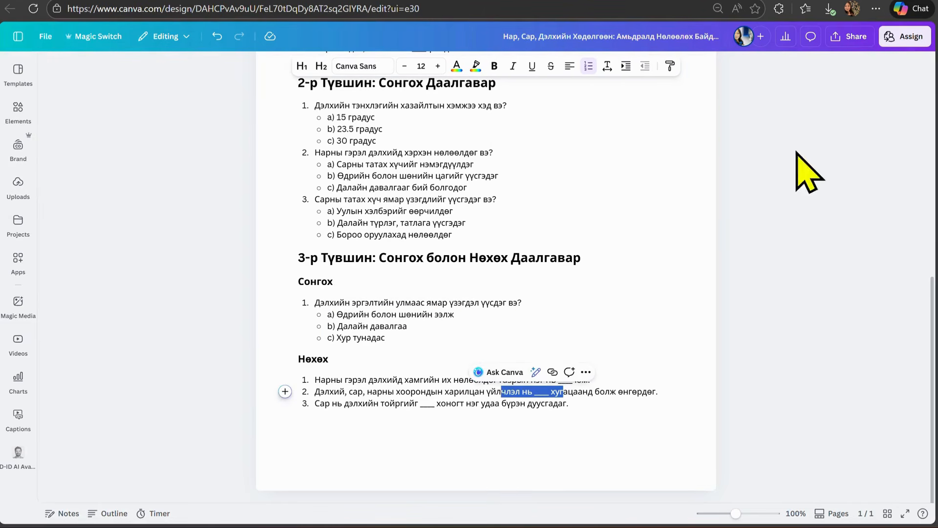
scroll(781, 182, "up", 6)
left_click(533, 157)
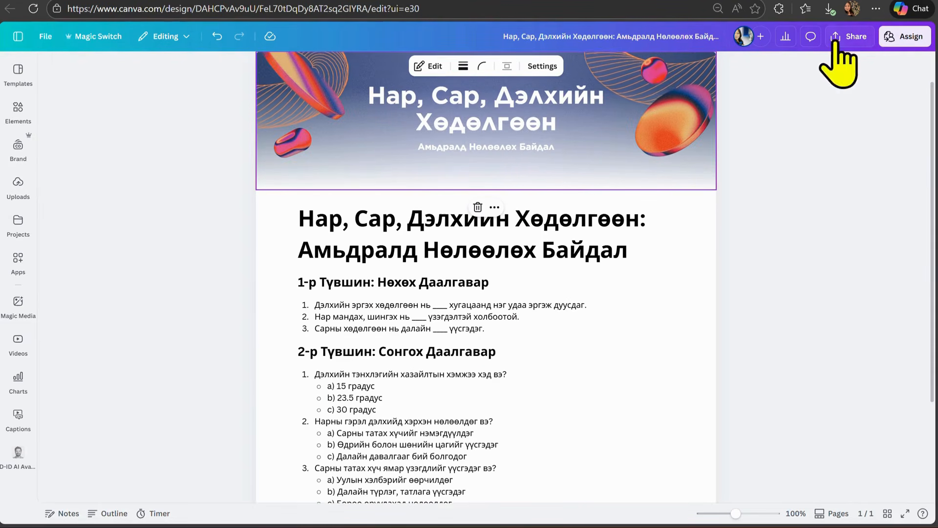
Download the worksheet doc as a DOCX file and return to the Canva home tab.
left_click(852, 38)
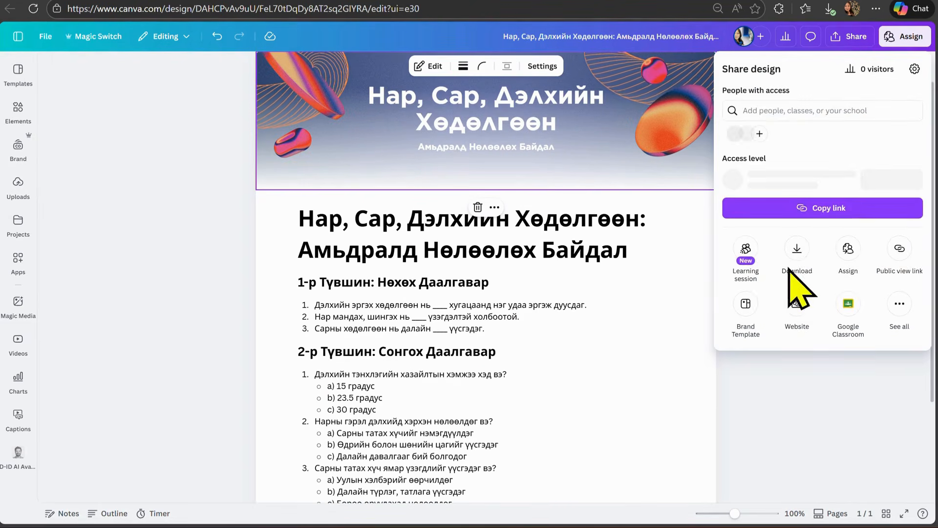
left_click(795, 247)
left_click(767, 112)
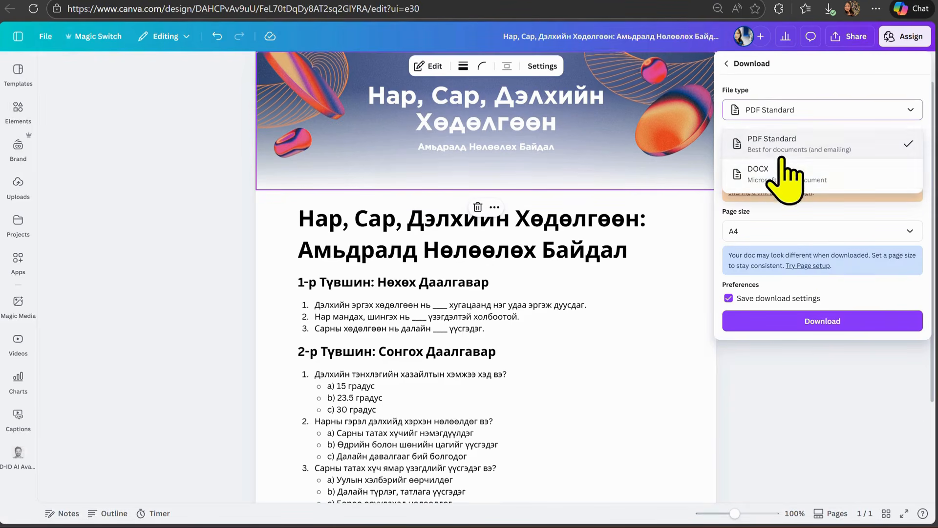
left_click(785, 167)
left_click(802, 246)
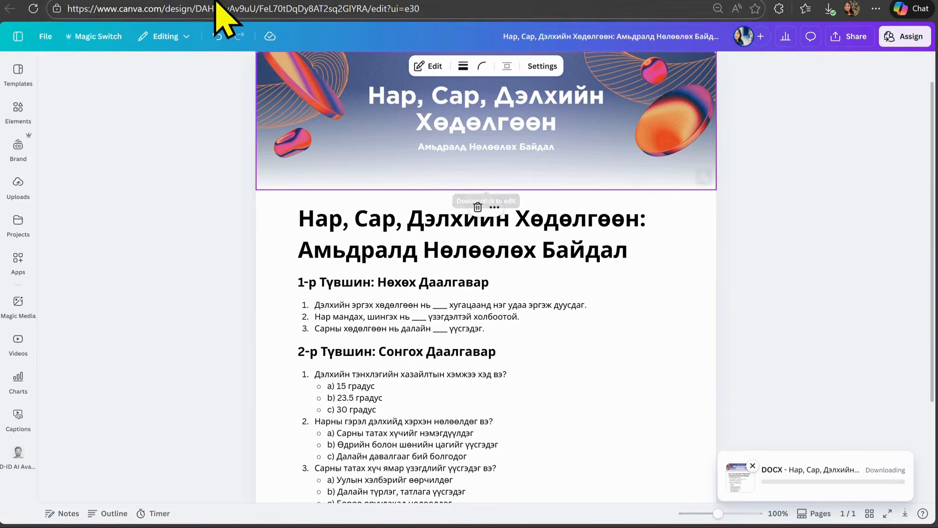
left_click(341, 1)
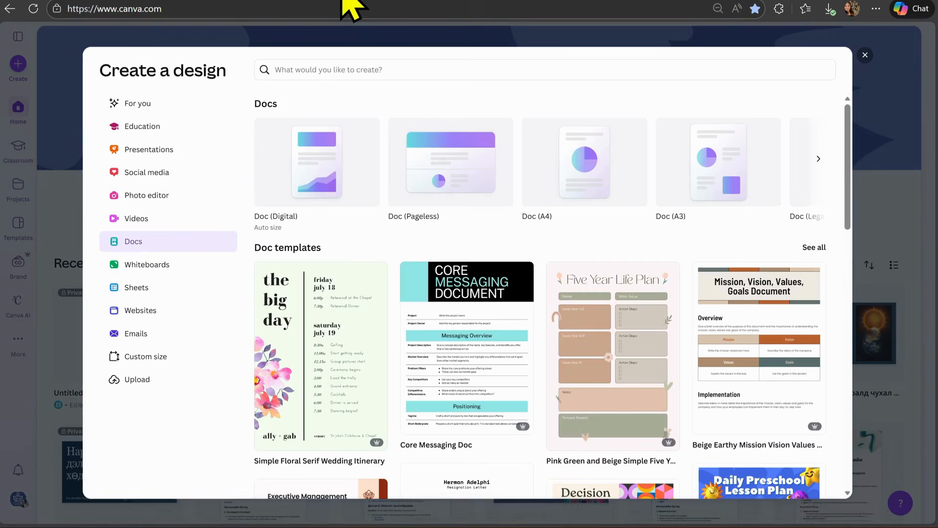